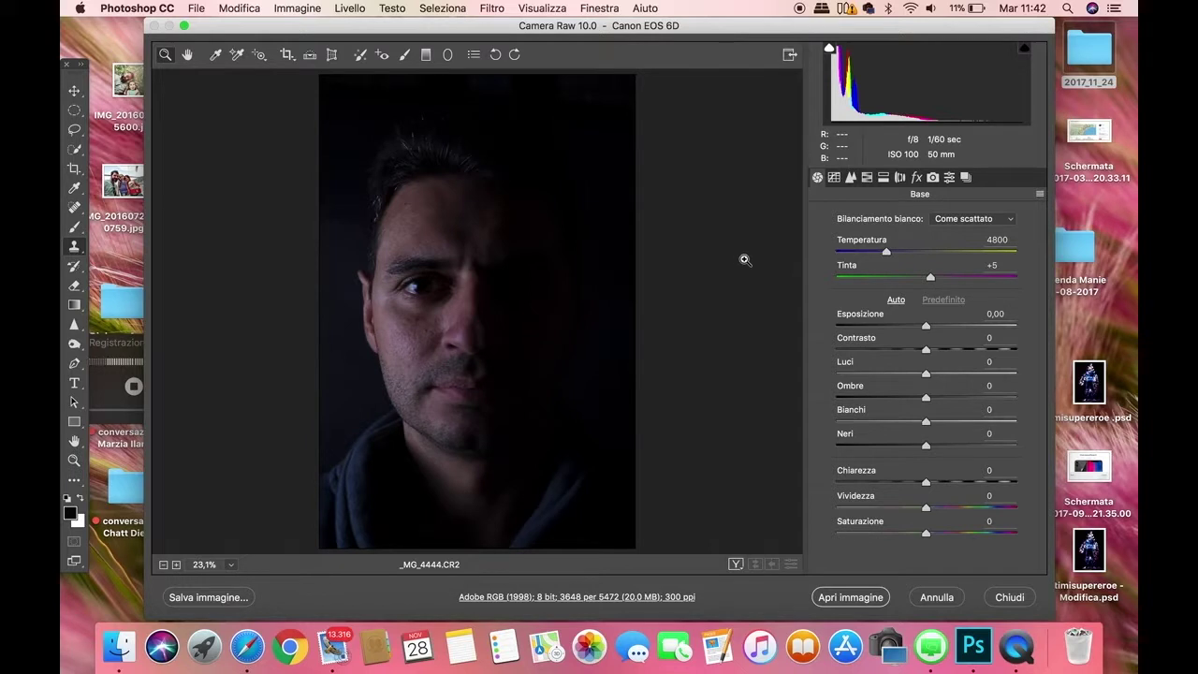
- Brighten the whole raw portrait by raising Esposizione to +1,90
left_click_drag(926, 325, 956, 330)
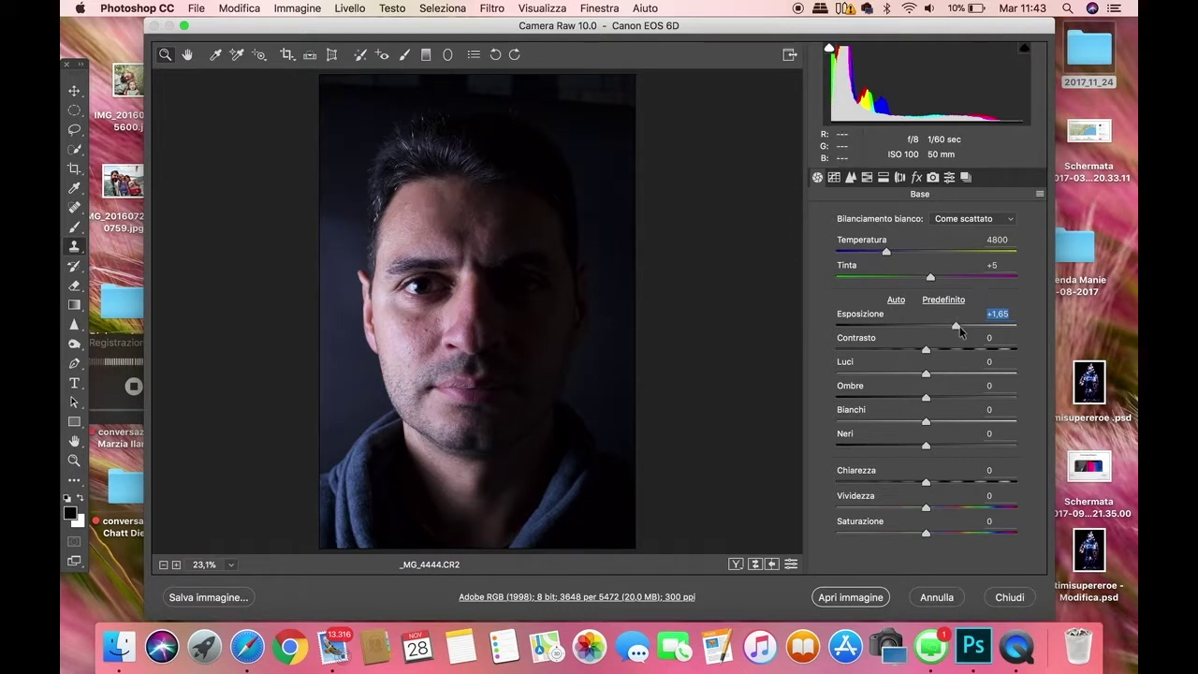
left_click_drag(958, 325, 964, 326)
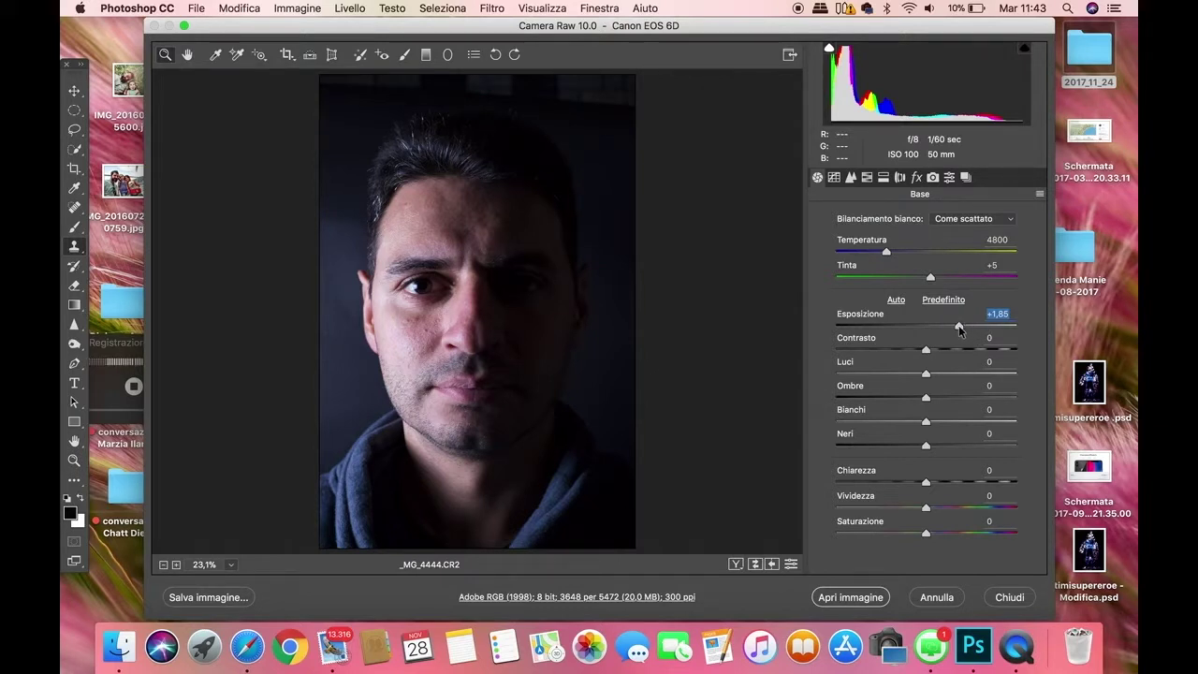
left_click_drag(959, 326, 961, 326)
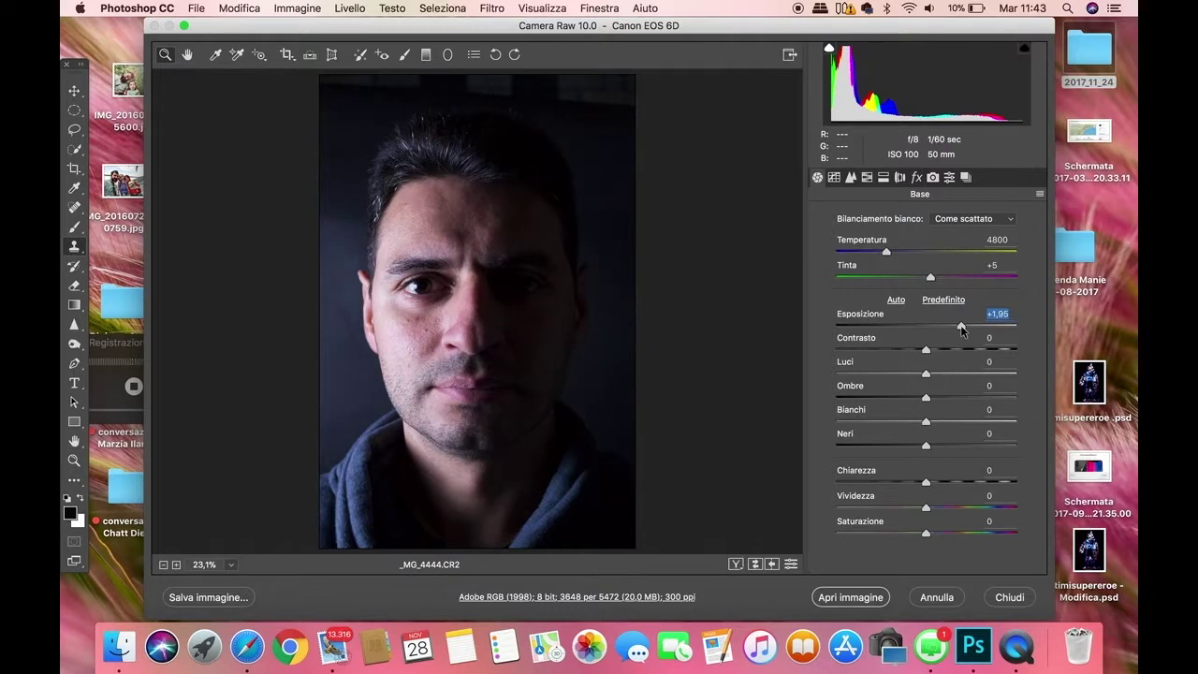
left_click_drag(962, 330, 965, 329)
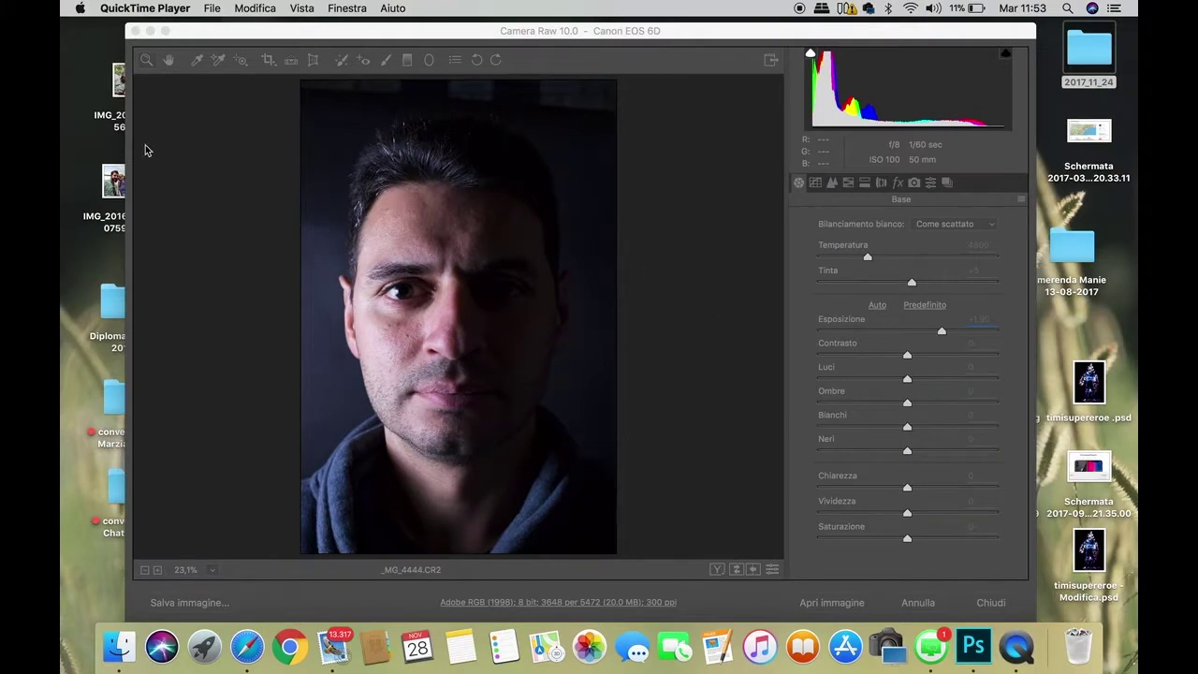
left_click(300, 49)
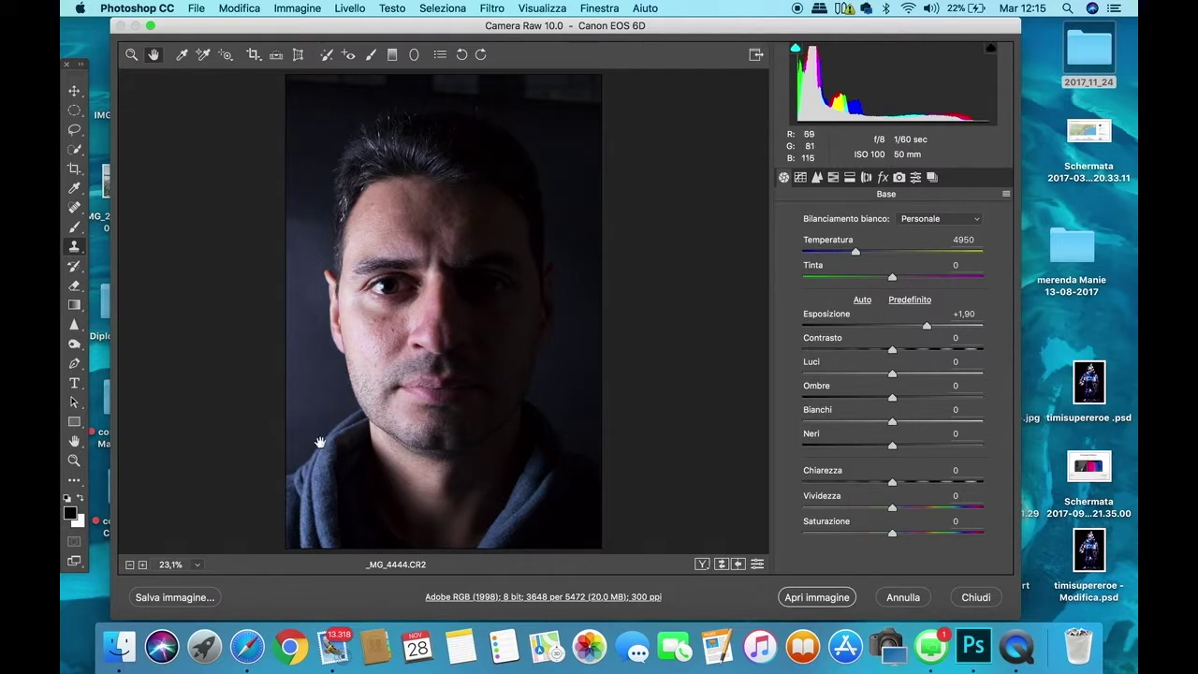
- Activate the adjustment brush (Pennello di regolazione) for the lit eye and set its Dimensioni to 18
left_click(144, 566)
left_click(144, 566)
left_click(143, 565)
left_click(143, 565)
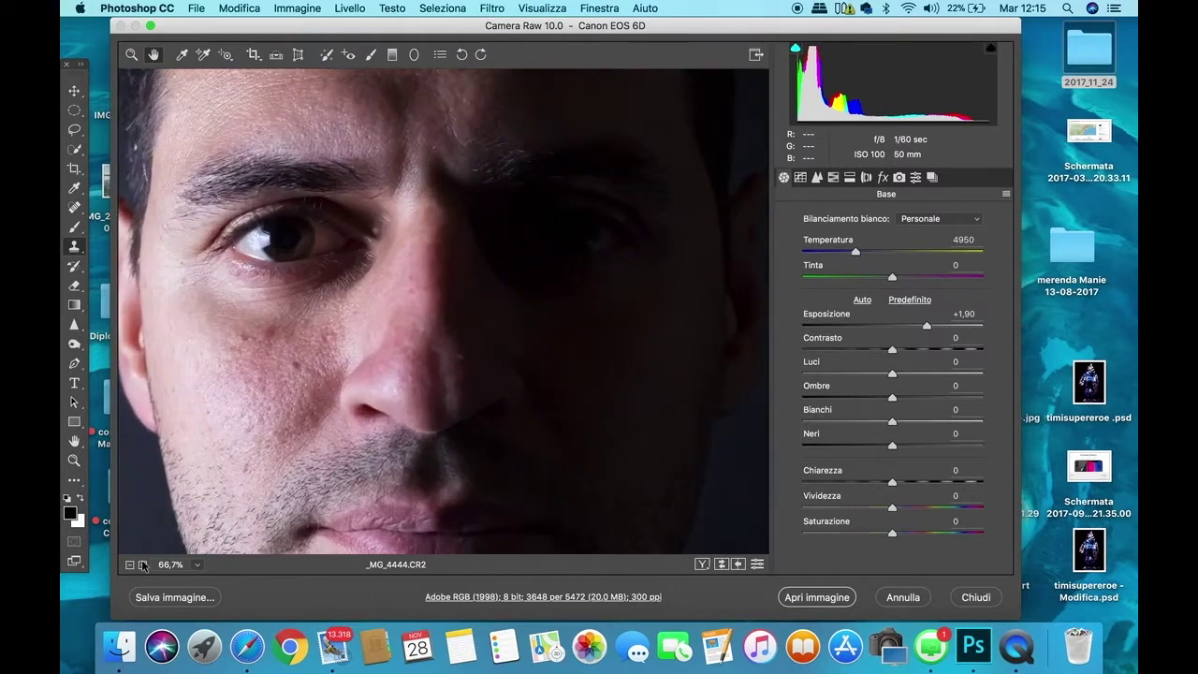
left_click(143, 565)
left_click_drag(196, 189, 426, 312)
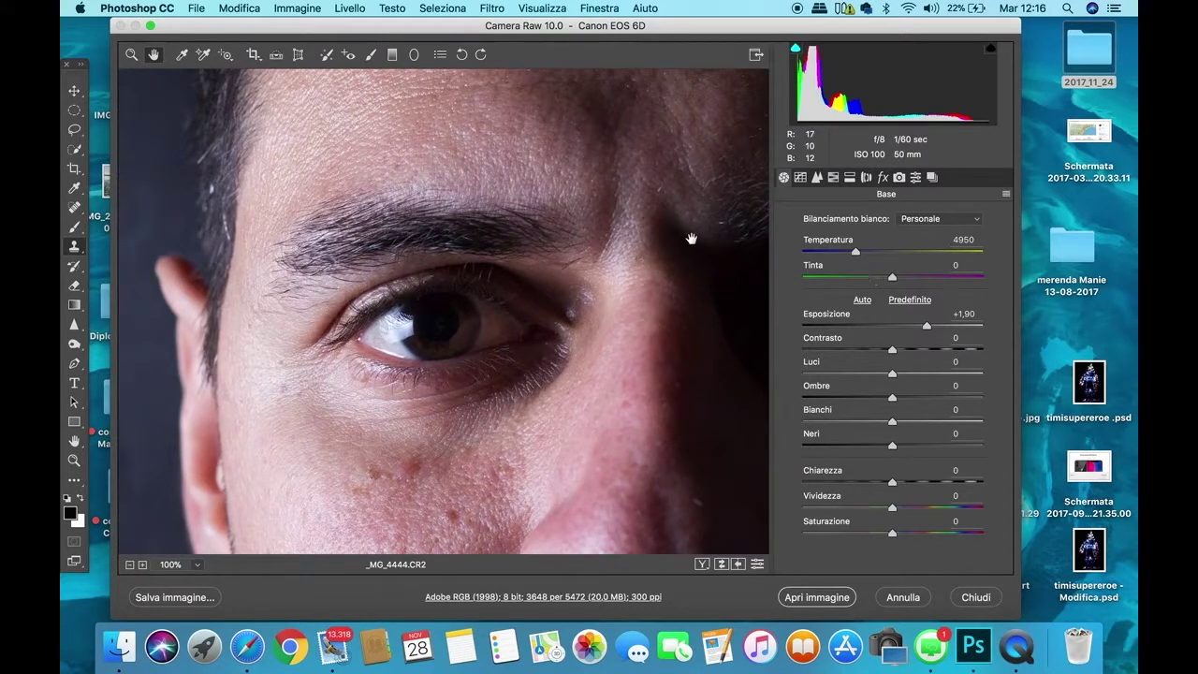
left_click(370, 56)
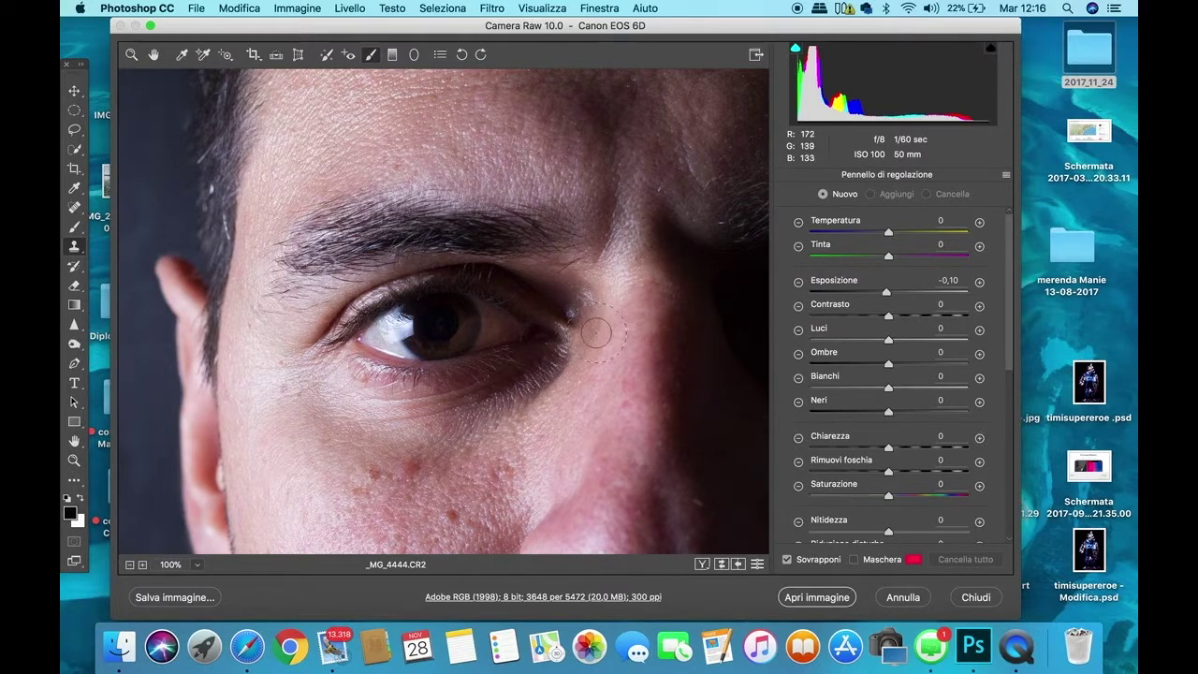
scroll(432, 320, "down", 1)
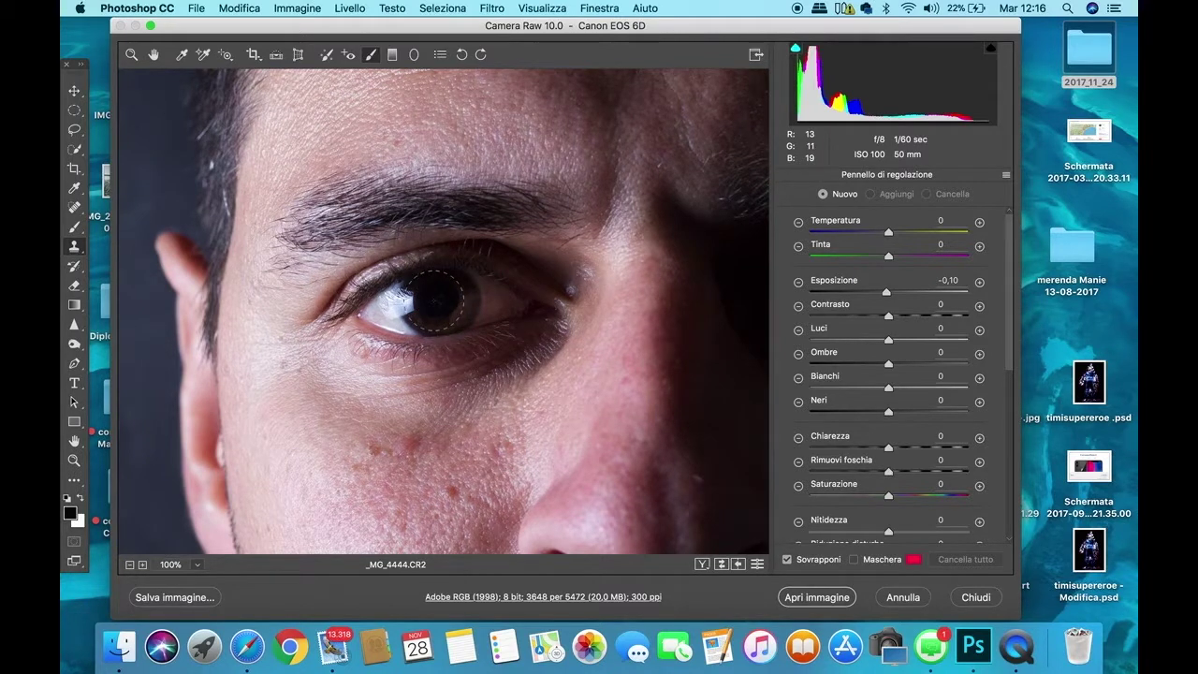
scroll(871, 455, "down", 5)
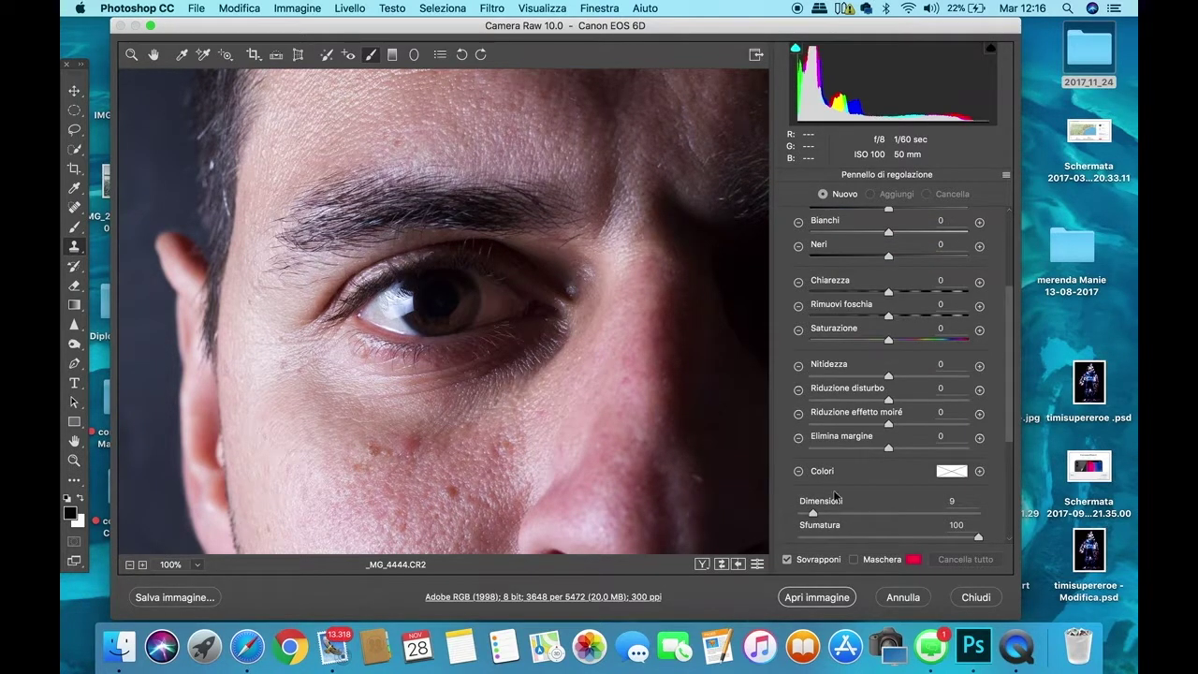
left_click_drag(813, 514, 821, 514)
left_click_drag(822, 514, 828, 515)
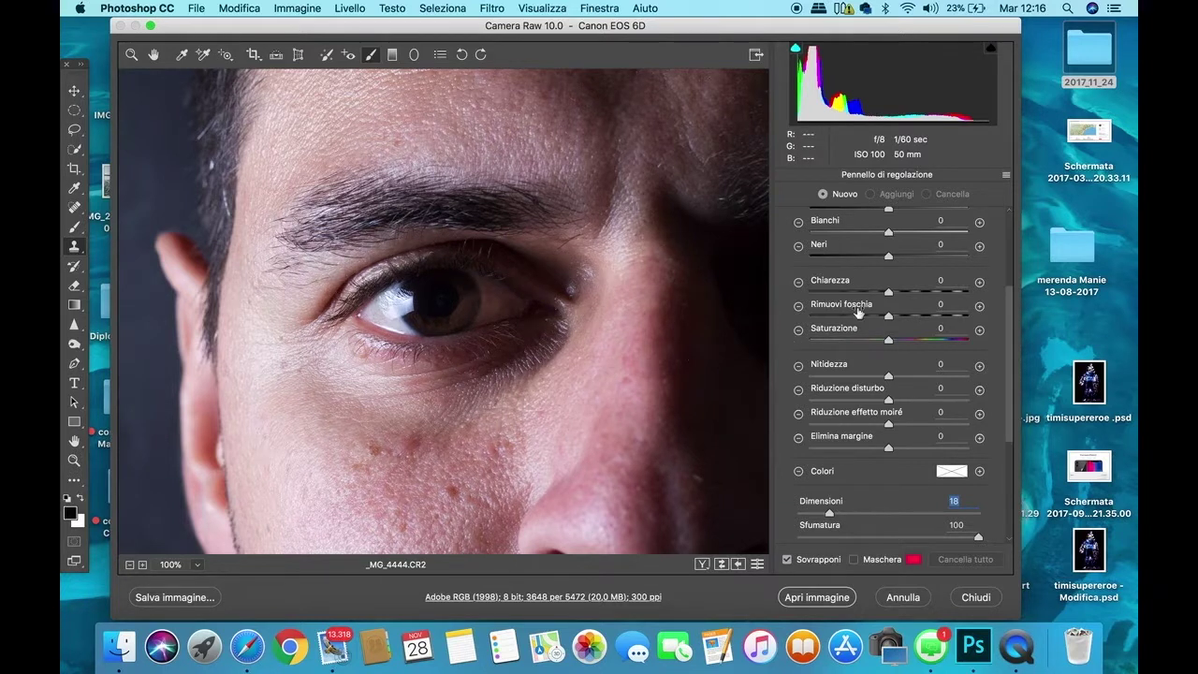
- Paint a new brush adjustment over the lit eye and check its coverage with the Maschera overlay, leaving the overlay off
left_click_drag(541, 305, 413, 309)
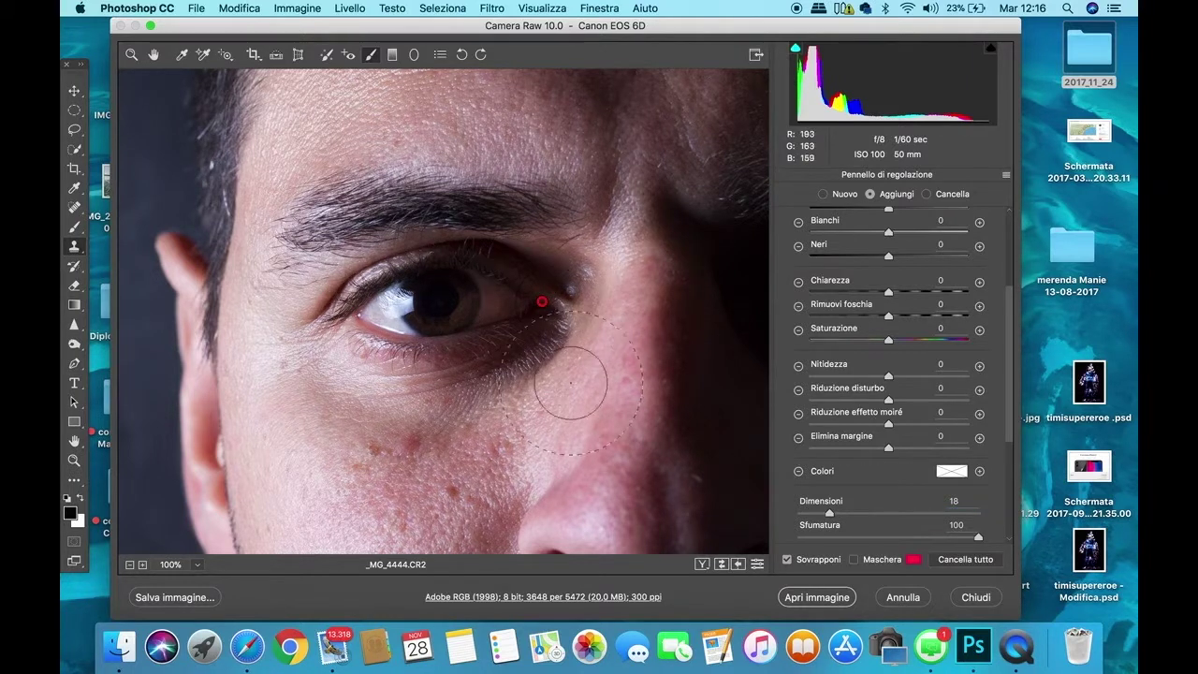
left_click(854, 559)
left_click(854, 559)
left_click(854, 559)
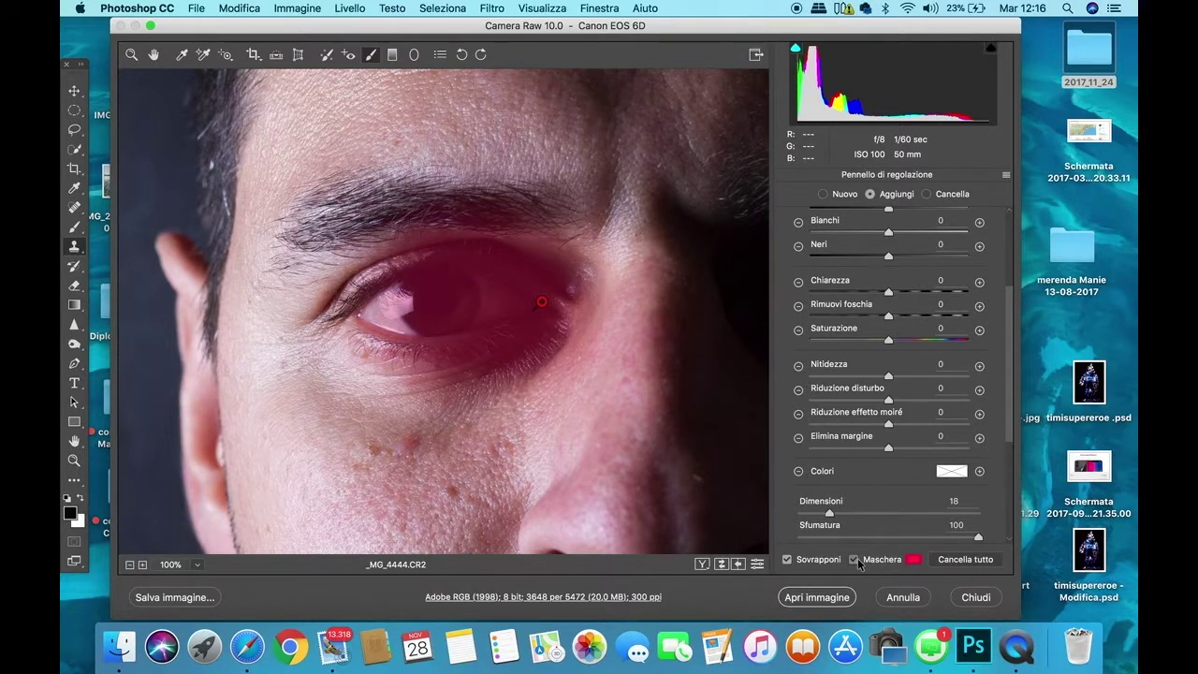
left_click(854, 559)
left_click(854, 559)
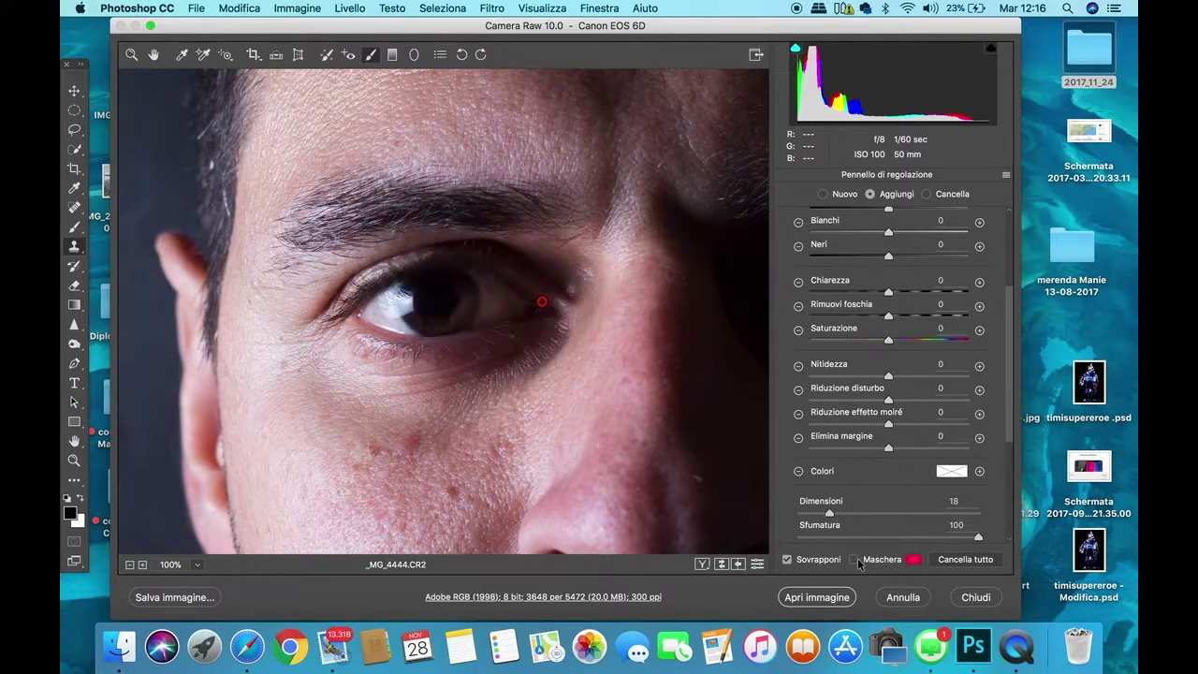
left_click(853, 559)
left_click(855, 559)
- Set the eye adjustment's Esposizione to +0,70, Luci to +11 and Ombre to +34
scroll(910, 468, "up", 2)
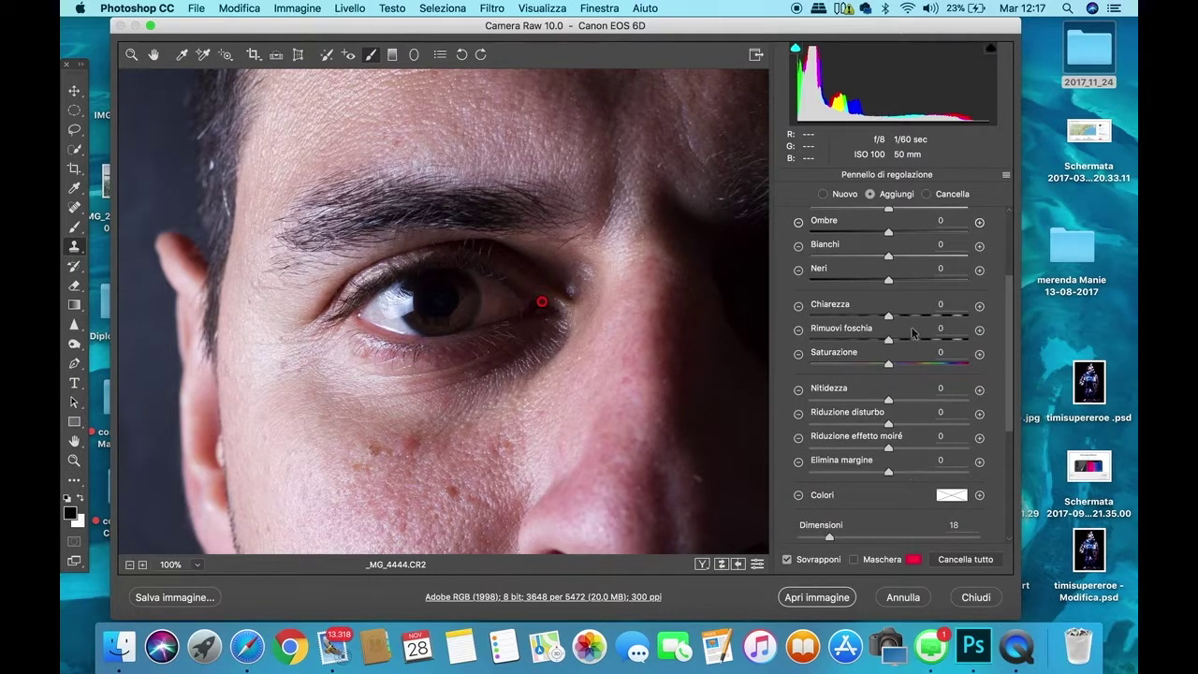
scroll(913, 330, "up", 3)
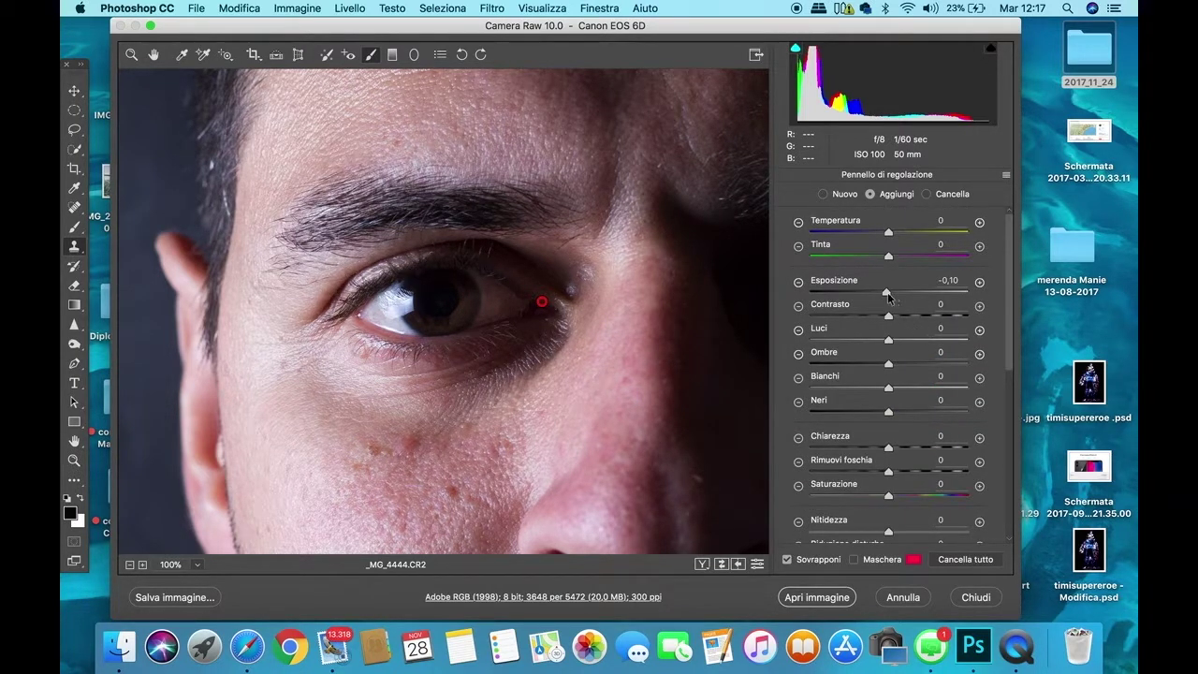
left_click_drag(887, 292, 903, 298)
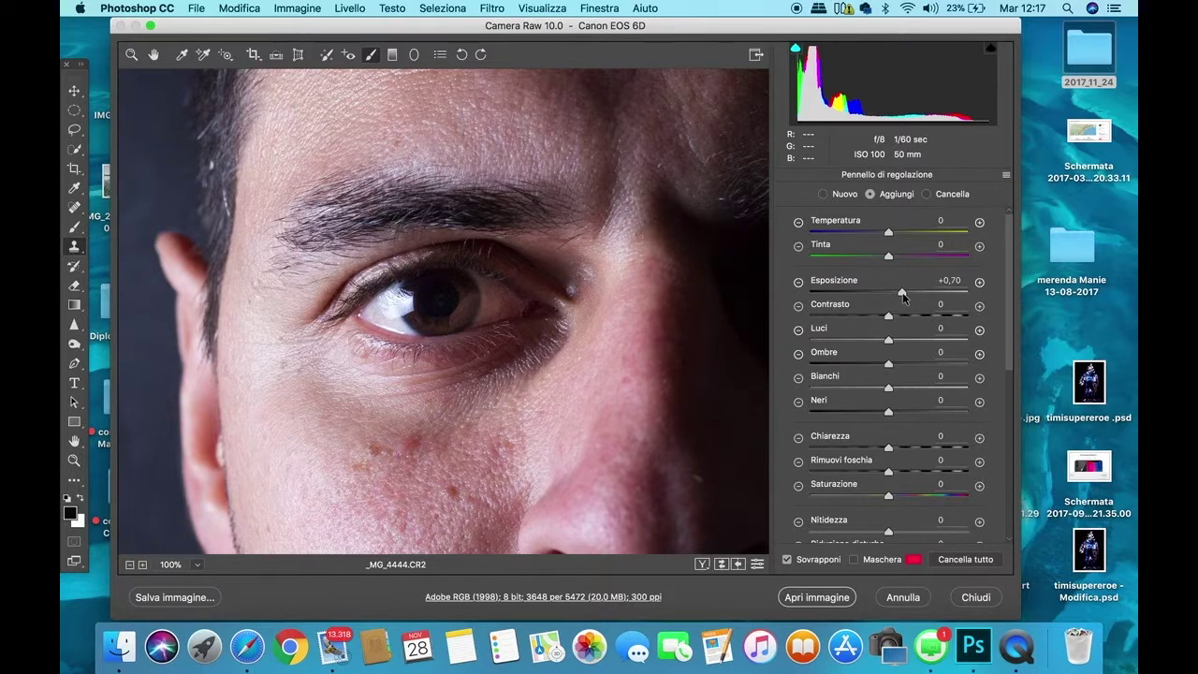
left_click_drag(904, 297, 904, 298)
mouse_move(890, 342)
left_mouse_down()
mouse_move(900, 345)
mouse_move(894, 365)
mouse_move(917, 367)
left_mouse_up()
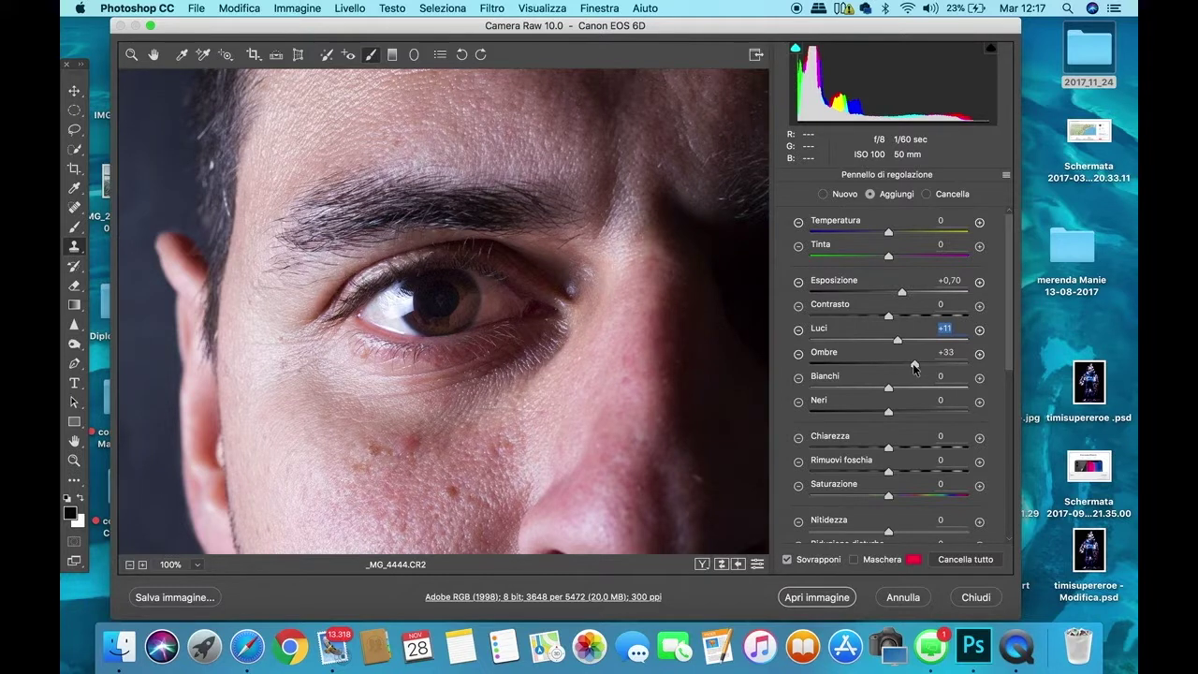
left_click_drag(915, 368, 916, 368)
- Set the eye adjustment's Chiarezza to +10 and keep Nitidezza at 0
left_click_drag(889, 450, 842, 450)
left_click_drag(927, 464, 898, 468)
left_click_drag(889, 534, 890, 534)
left_click(889, 535)
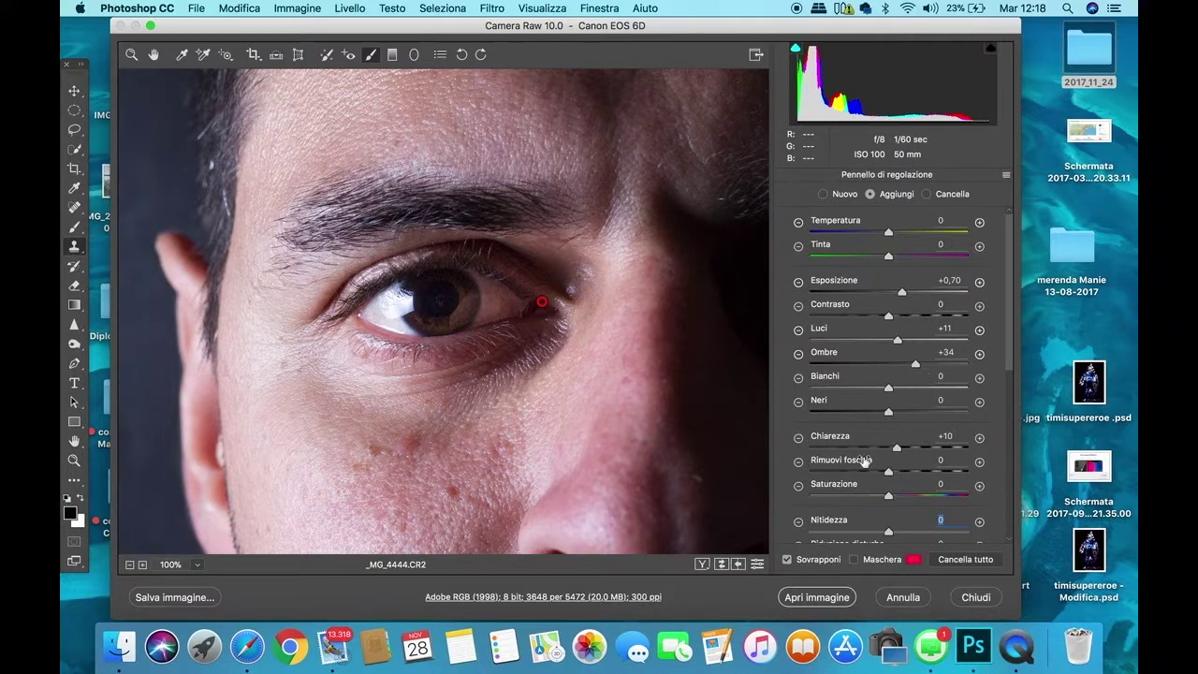
scroll(892, 506, "down", 10)
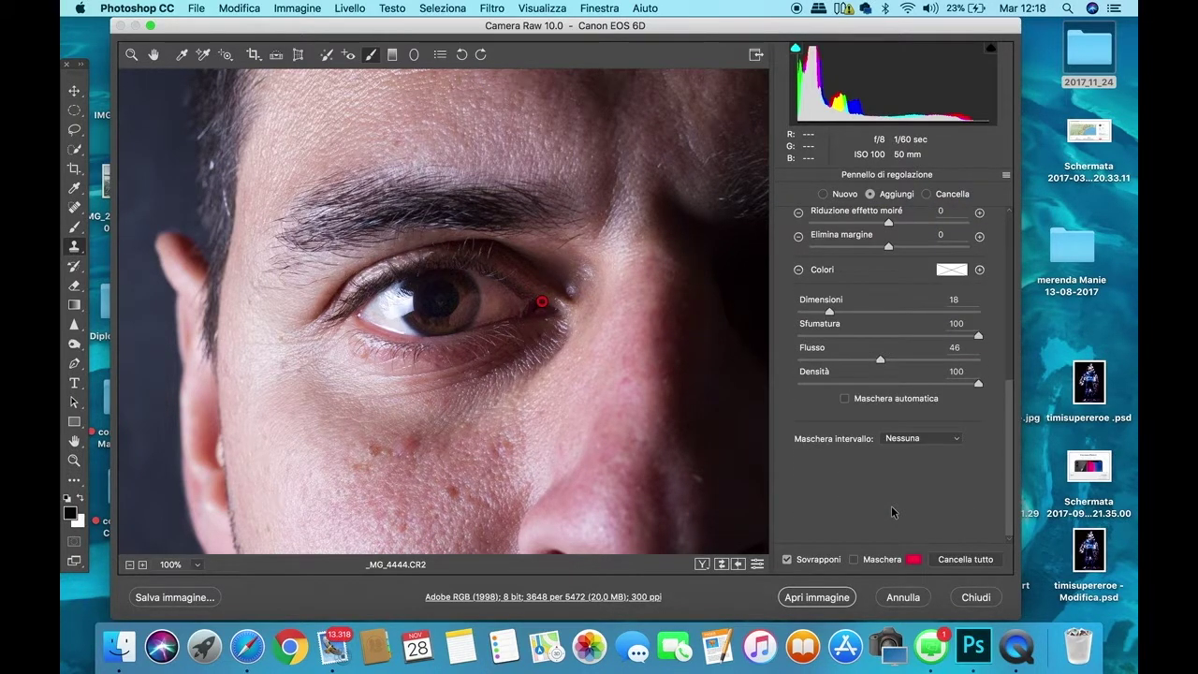
scroll(872, 347, "up", 2)
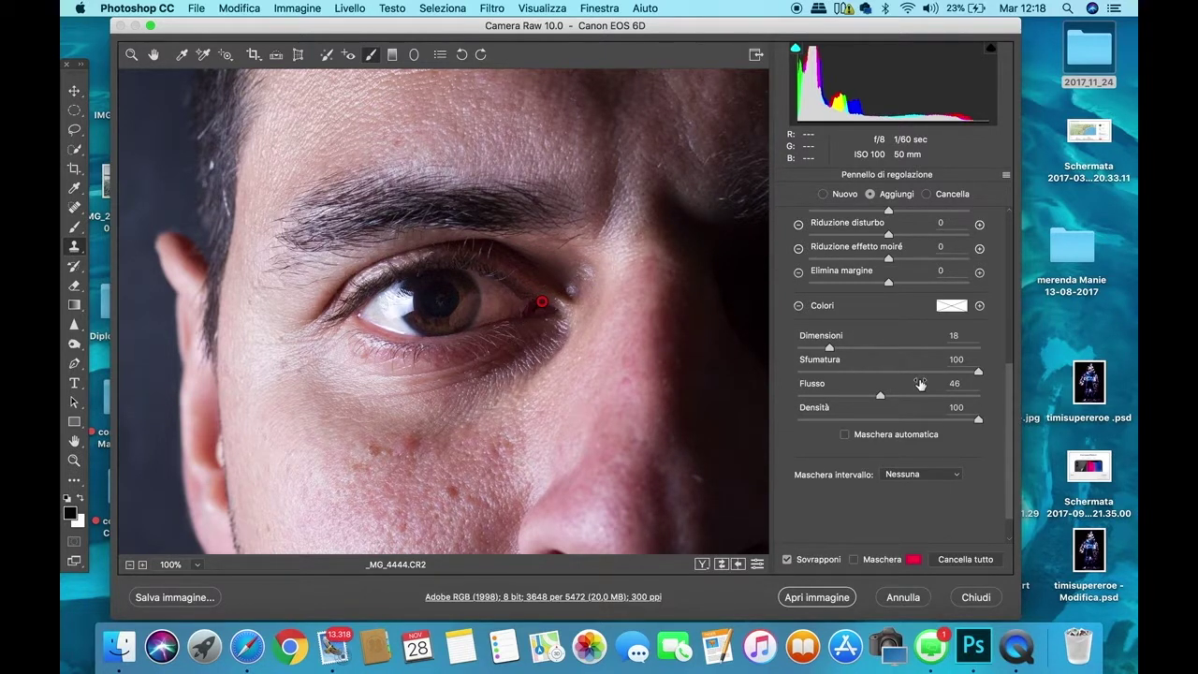
scroll(924, 535, "down", 2)
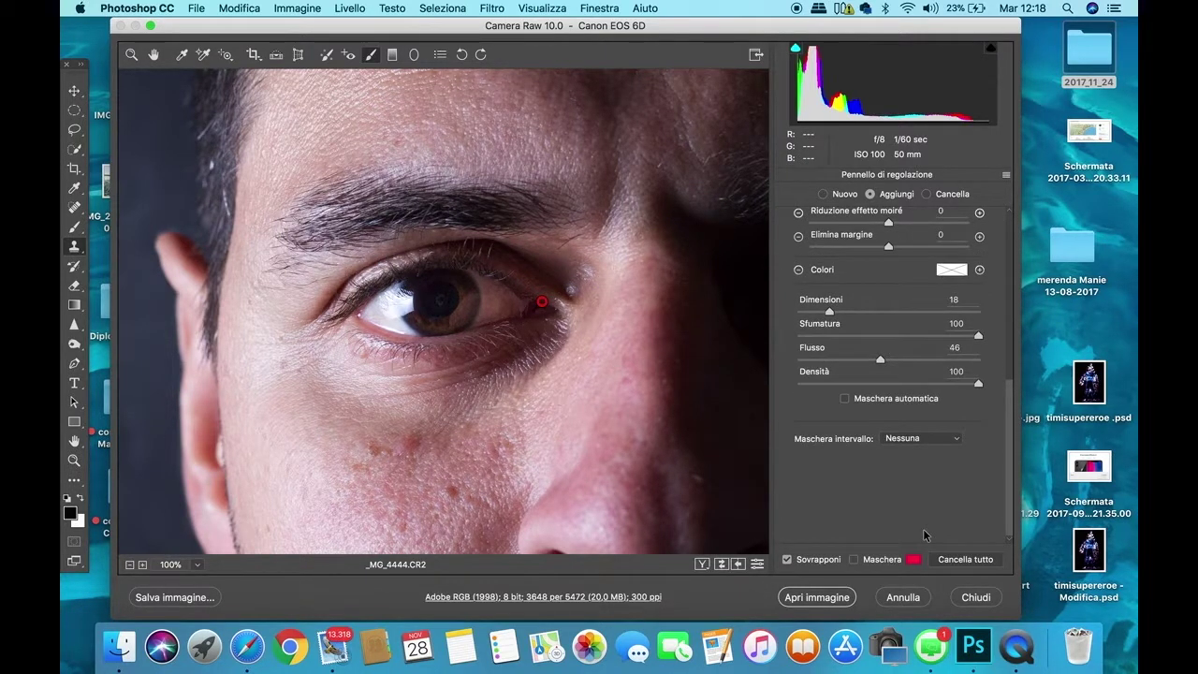
scroll(923, 529, "up", 6)
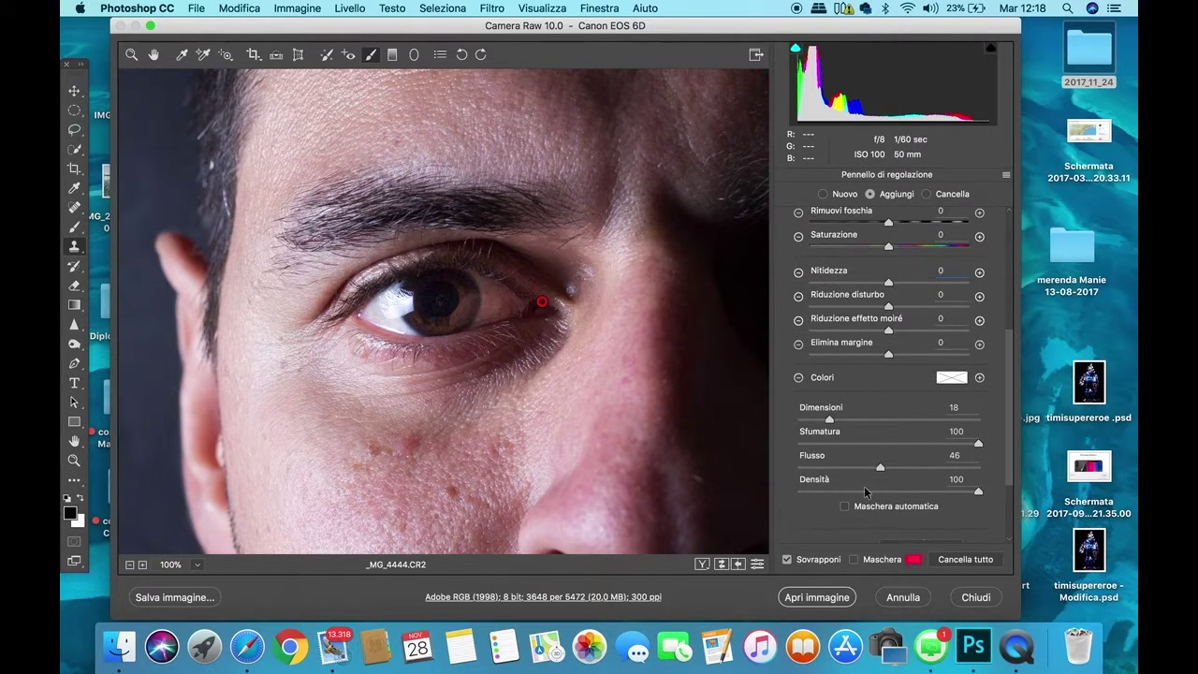
- Compare the eye area before and after the edits by repeatedly swapping the Prima/Dopo settings, ending on the edited version
left_click(720, 564)
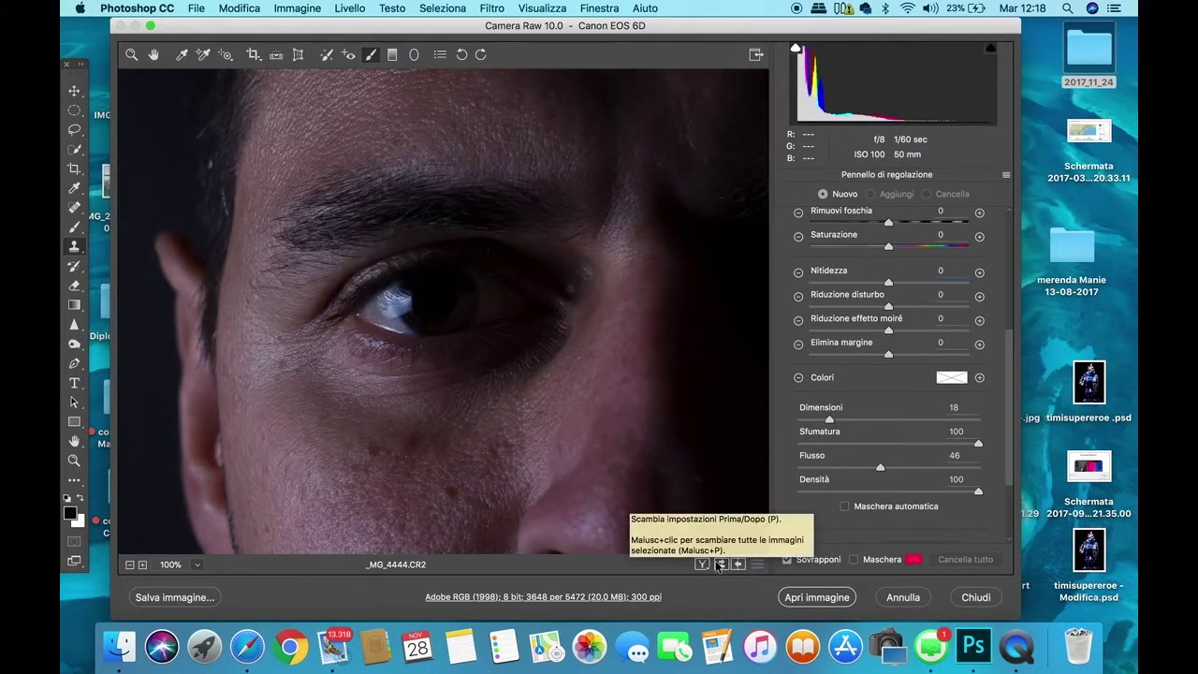
left_click(720, 565)
left_click(720, 564)
left_click(719, 564)
left_click(720, 565)
left_click(720, 565)
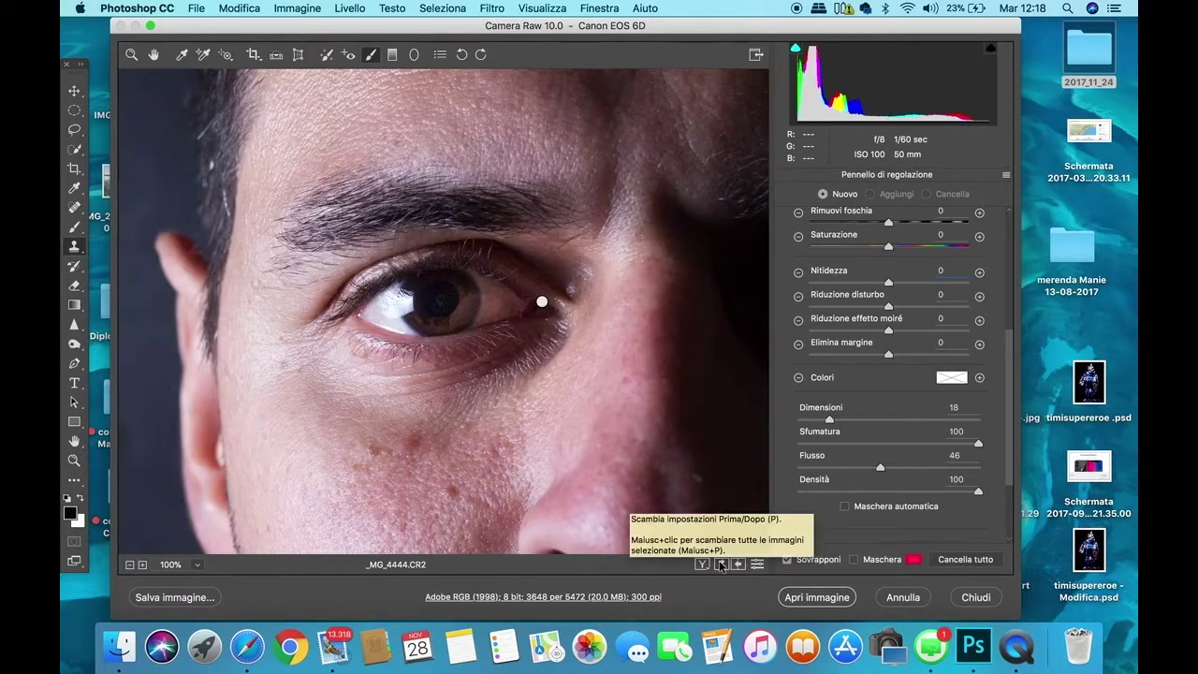
left_click(720, 564)
left_click(720, 564)
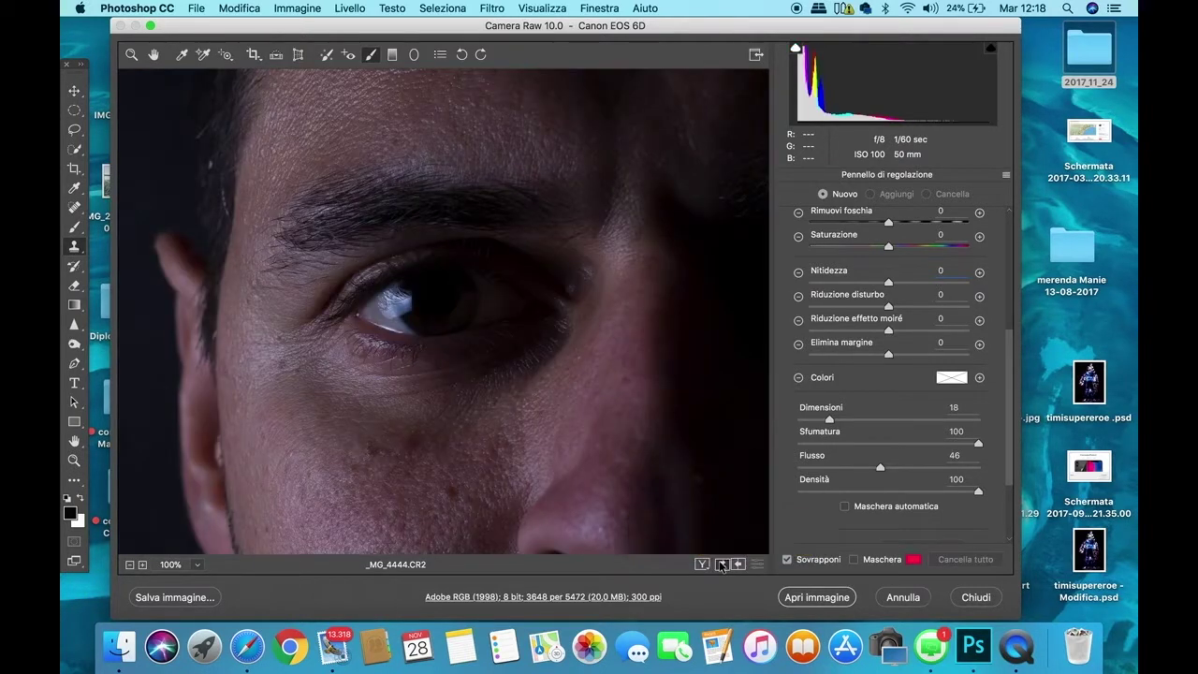
left_click(720, 564)
left_click(720, 564)
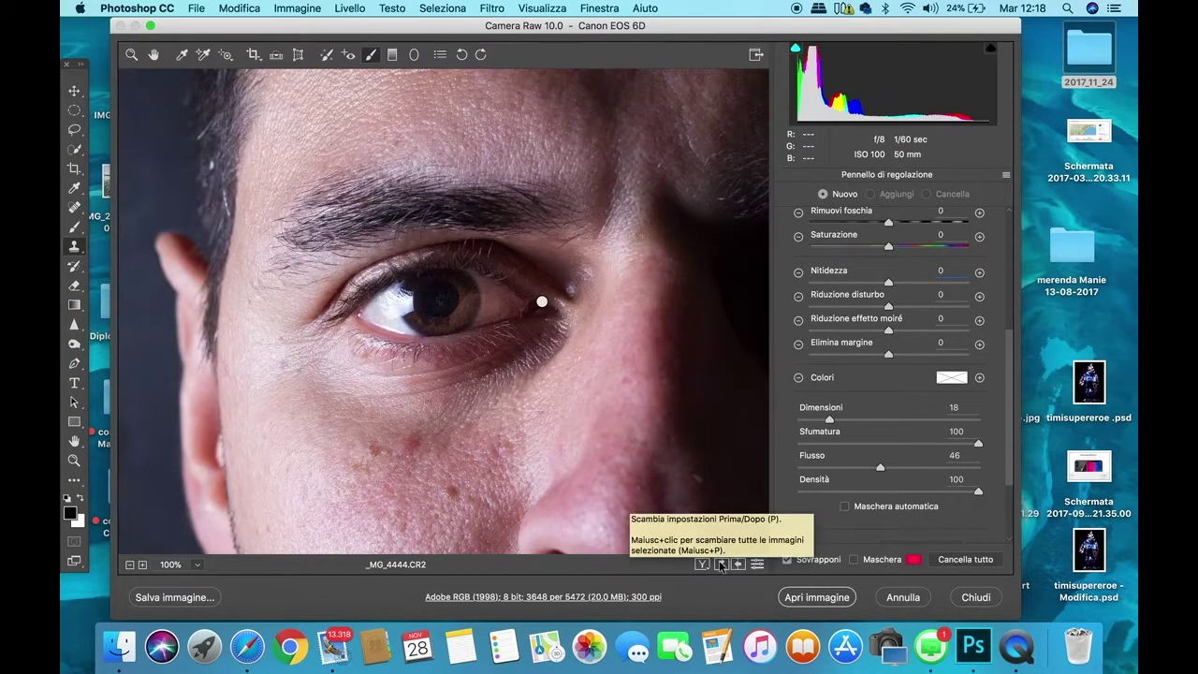
left_click(720, 564)
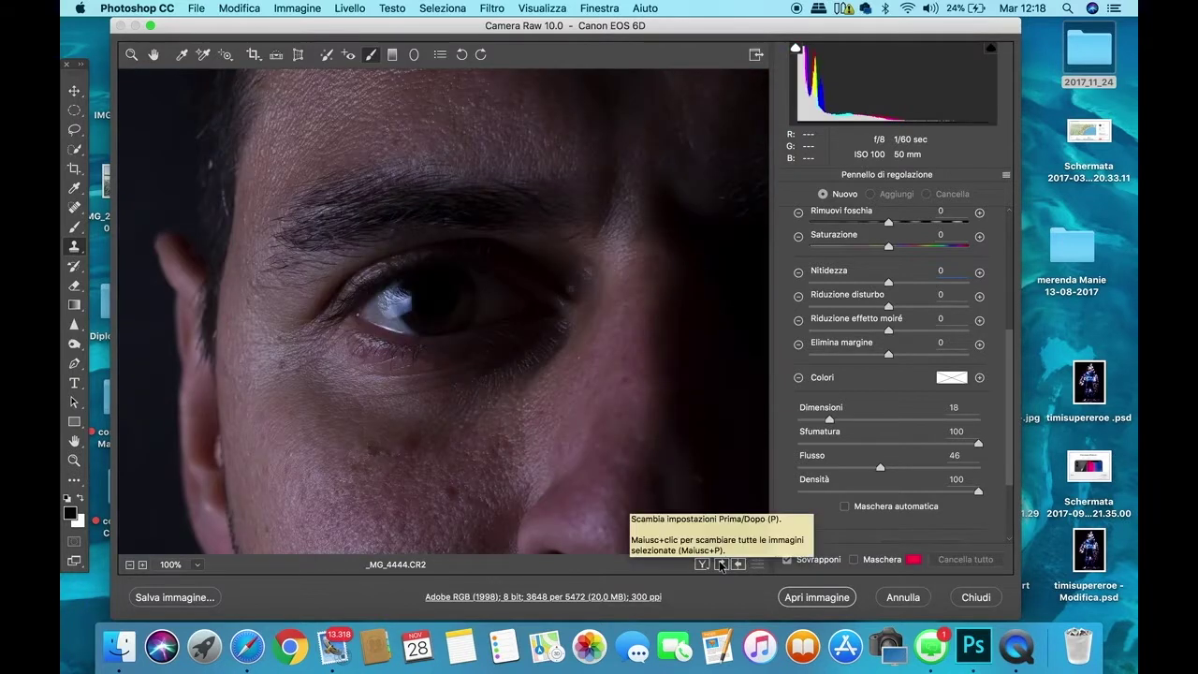
left_click(720, 564)
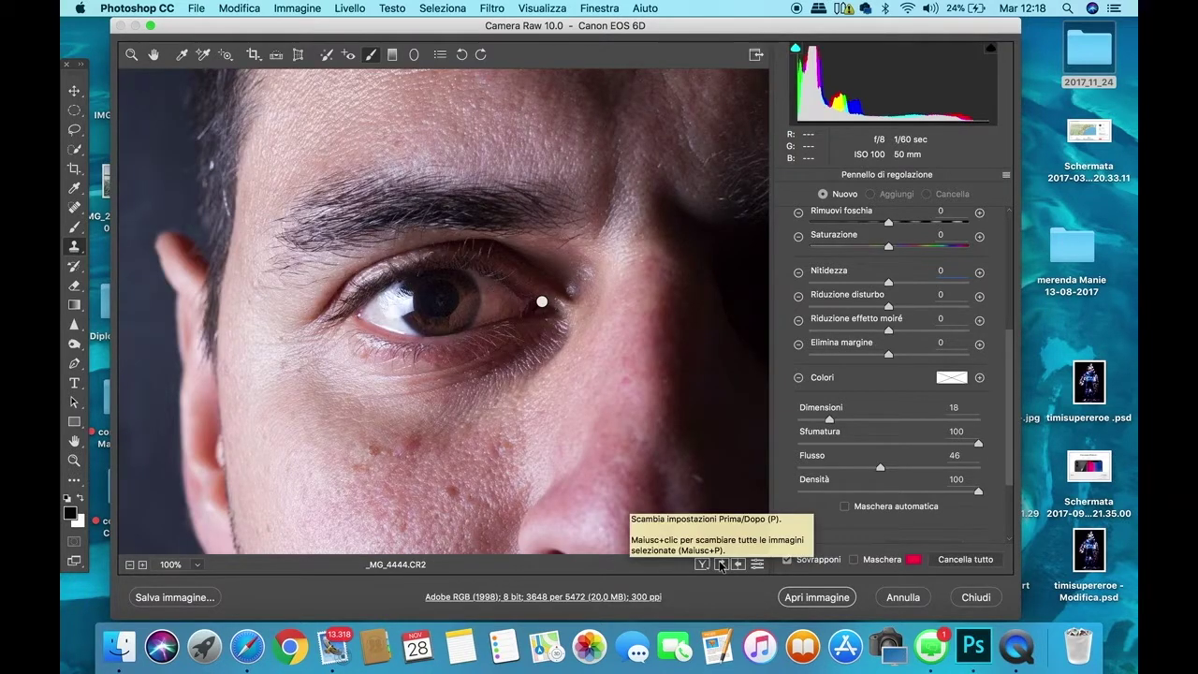
left_click(720, 564)
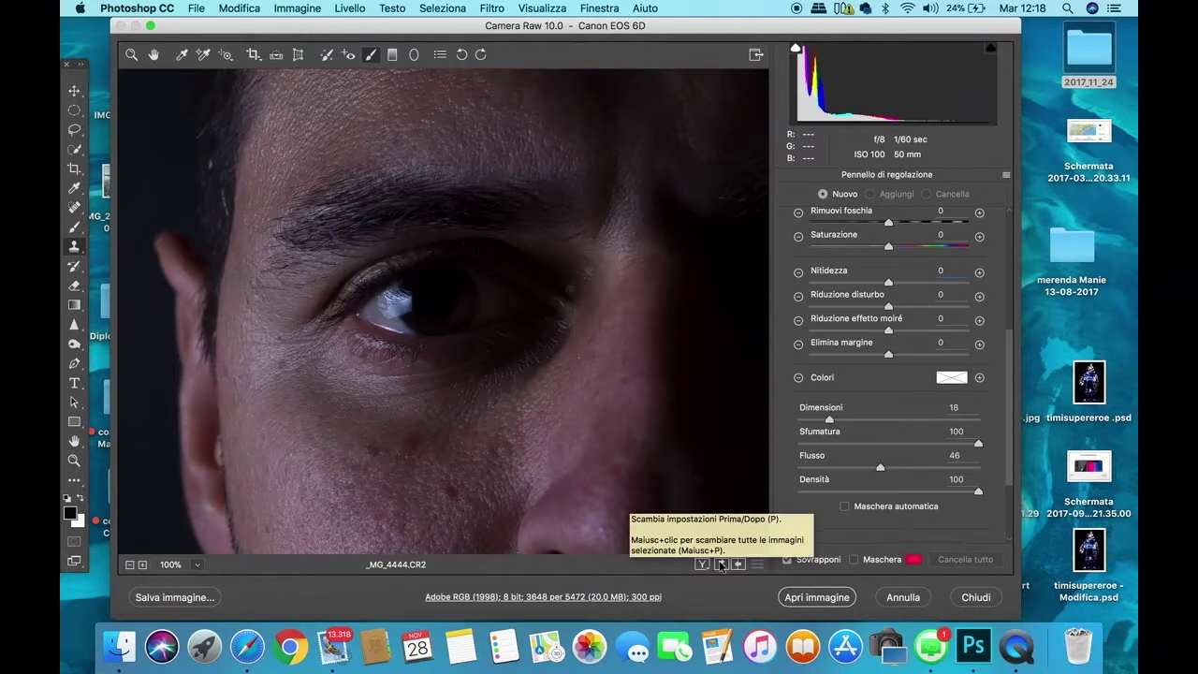
left_click(720, 565)
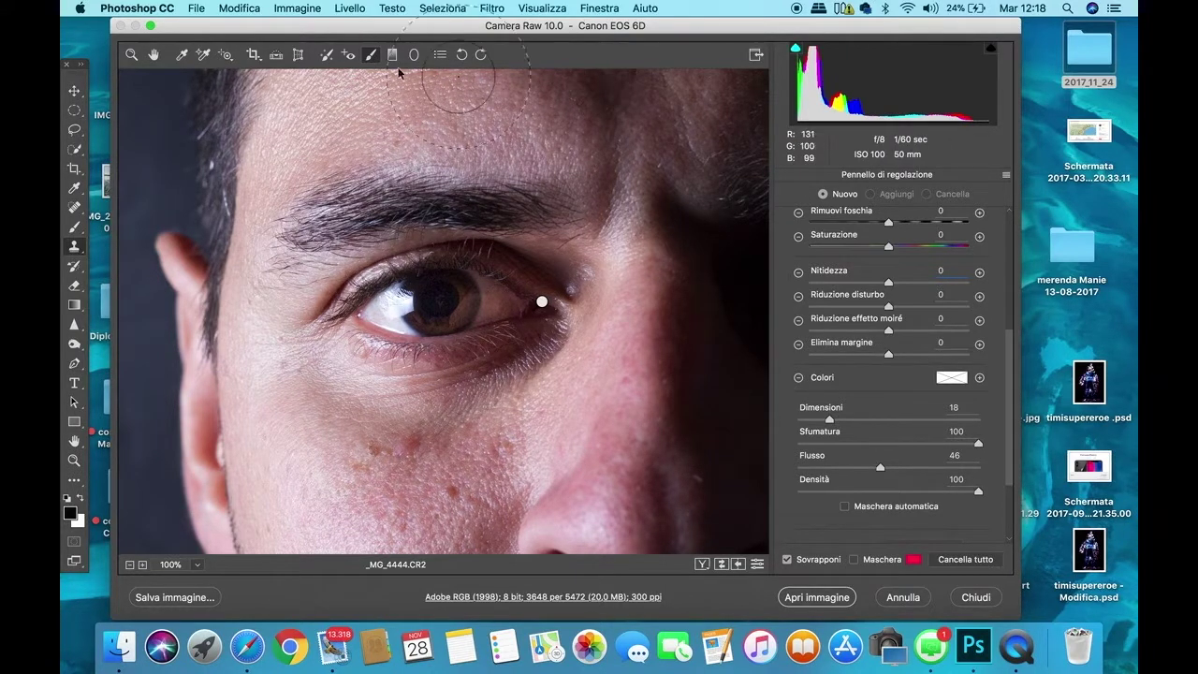
- Leave the adjustment brush and open the developed portrait in Photoshop
left_click(154, 54)
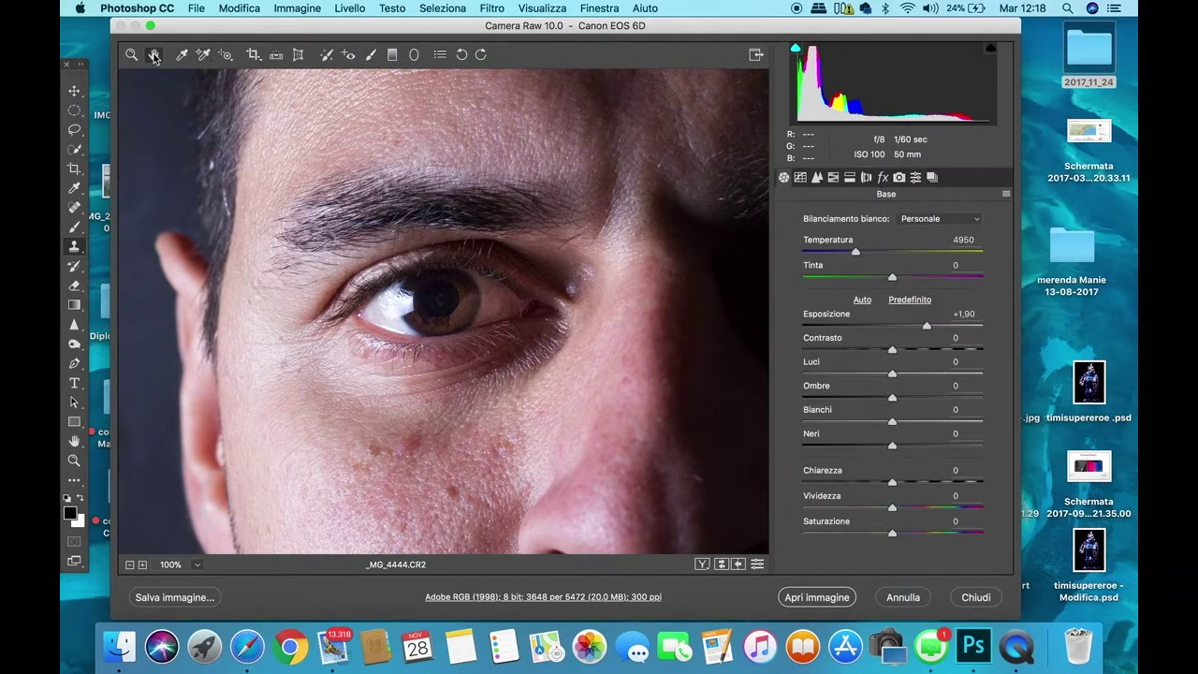
left_click(130, 566)
left_click(130, 565)
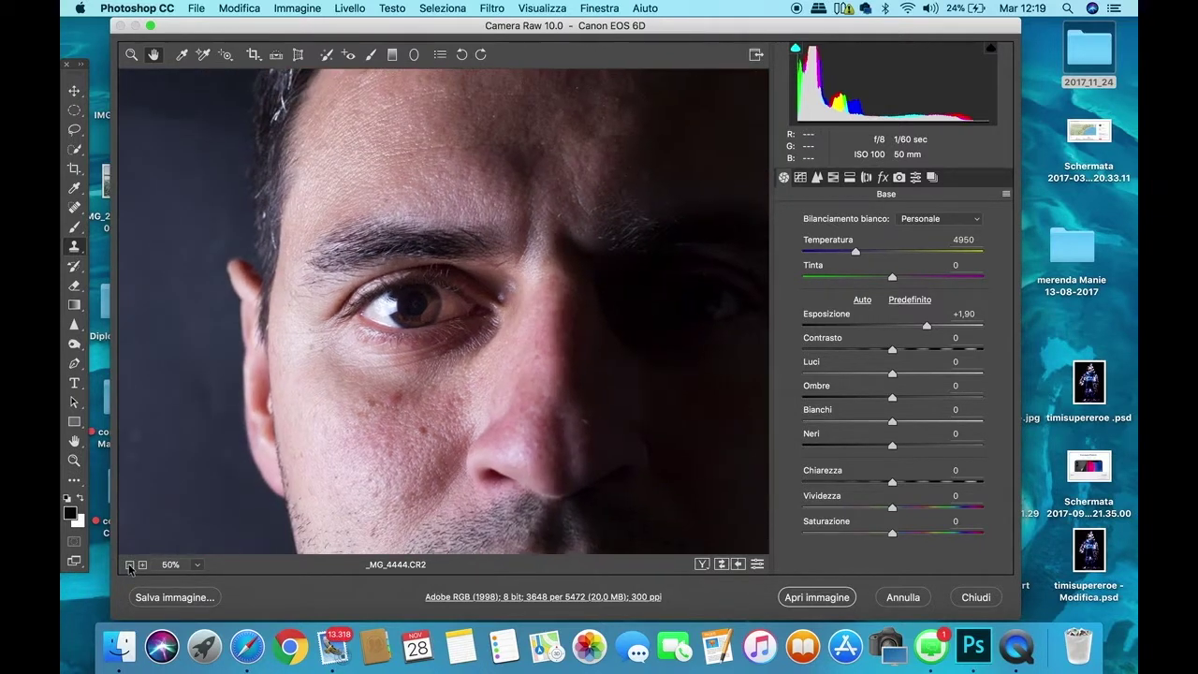
left_click(131, 565)
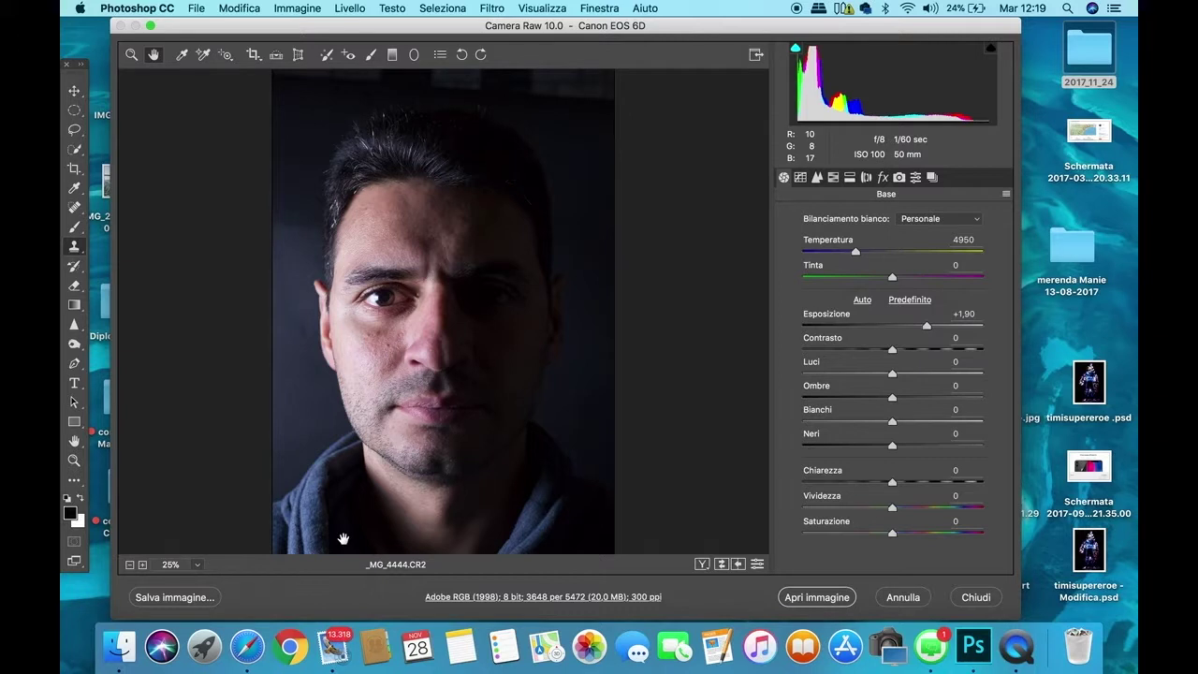
left_click(819, 604)
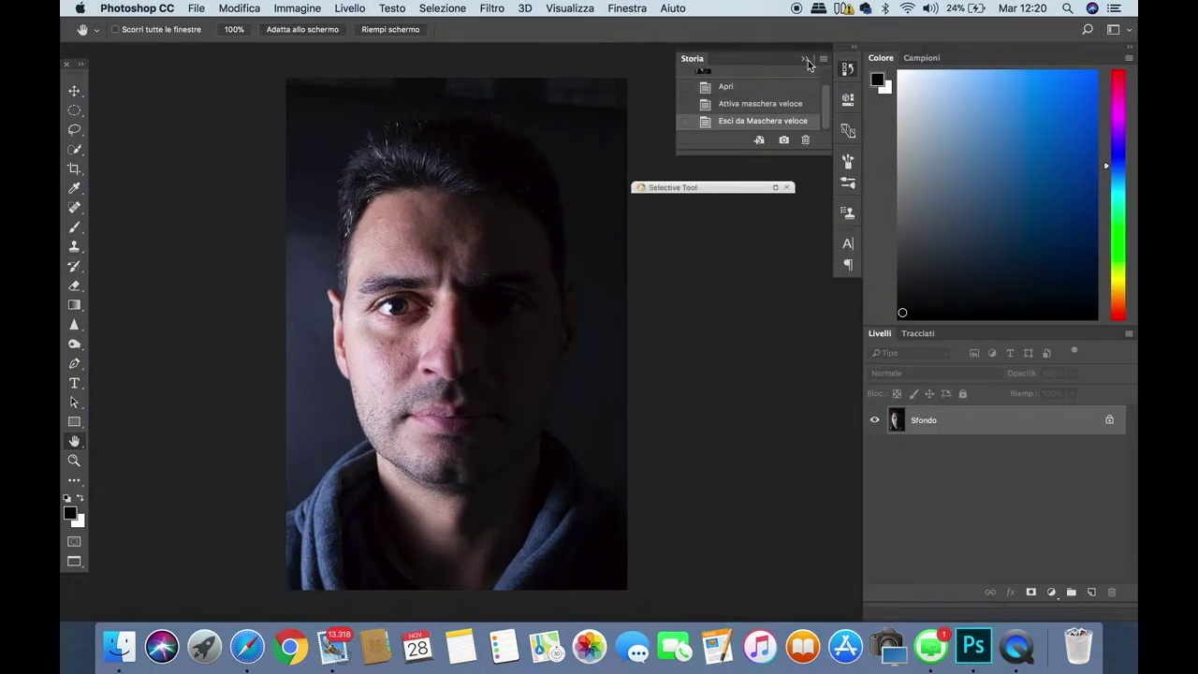
- Duplicate the Sfondo layer as Sfondo copia in the same document
left_click(803, 58)
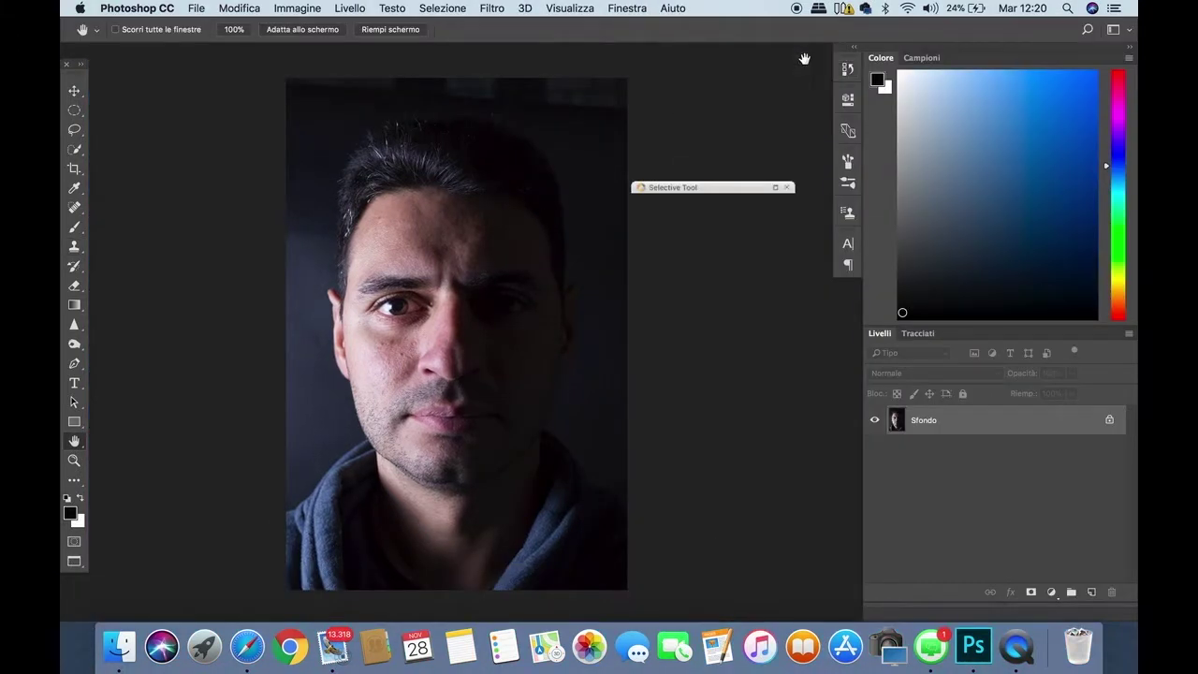
right_click(981, 424)
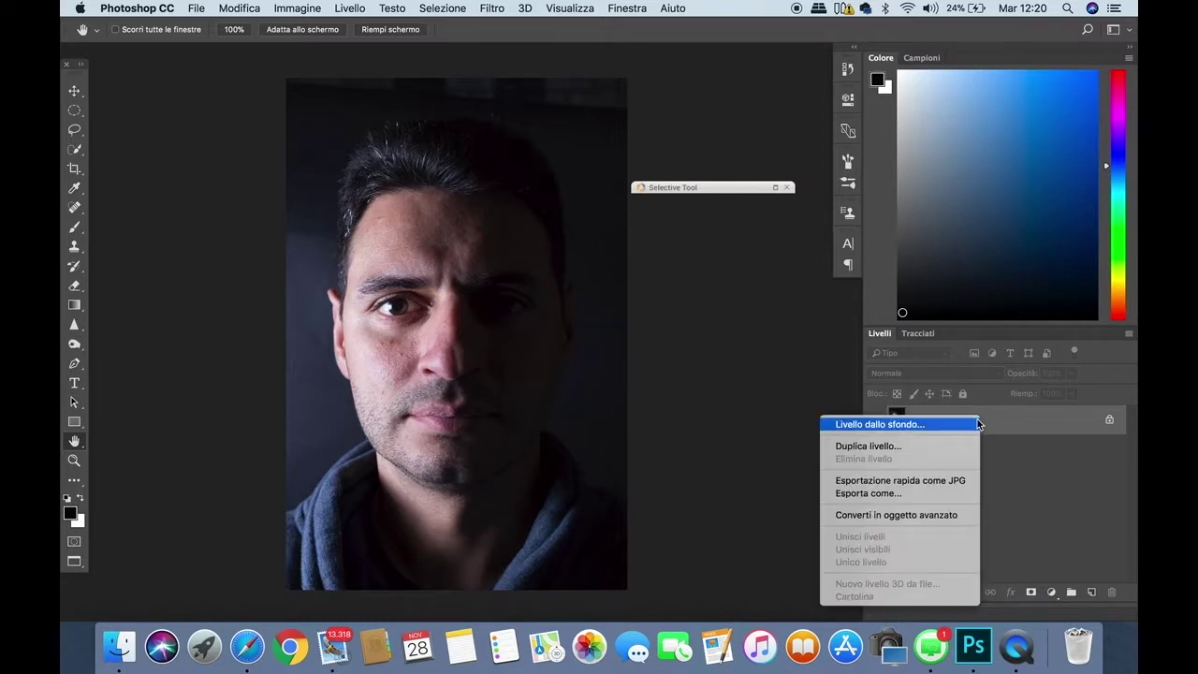
left_click(949, 444)
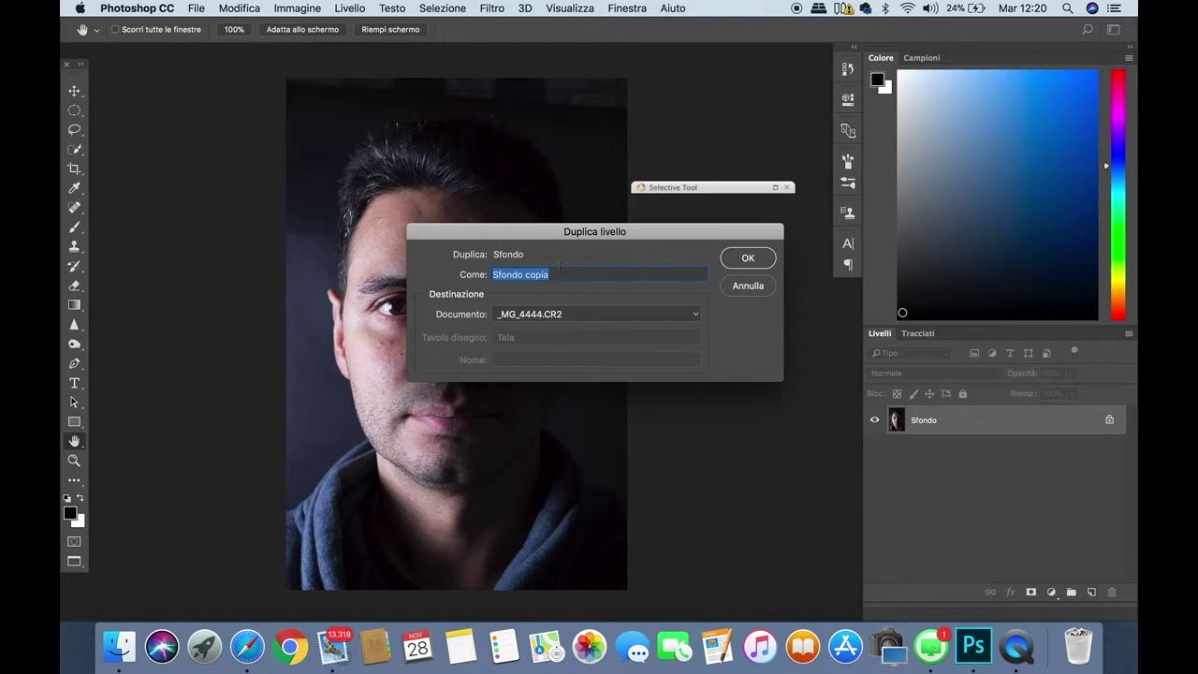
left_click(749, 258)
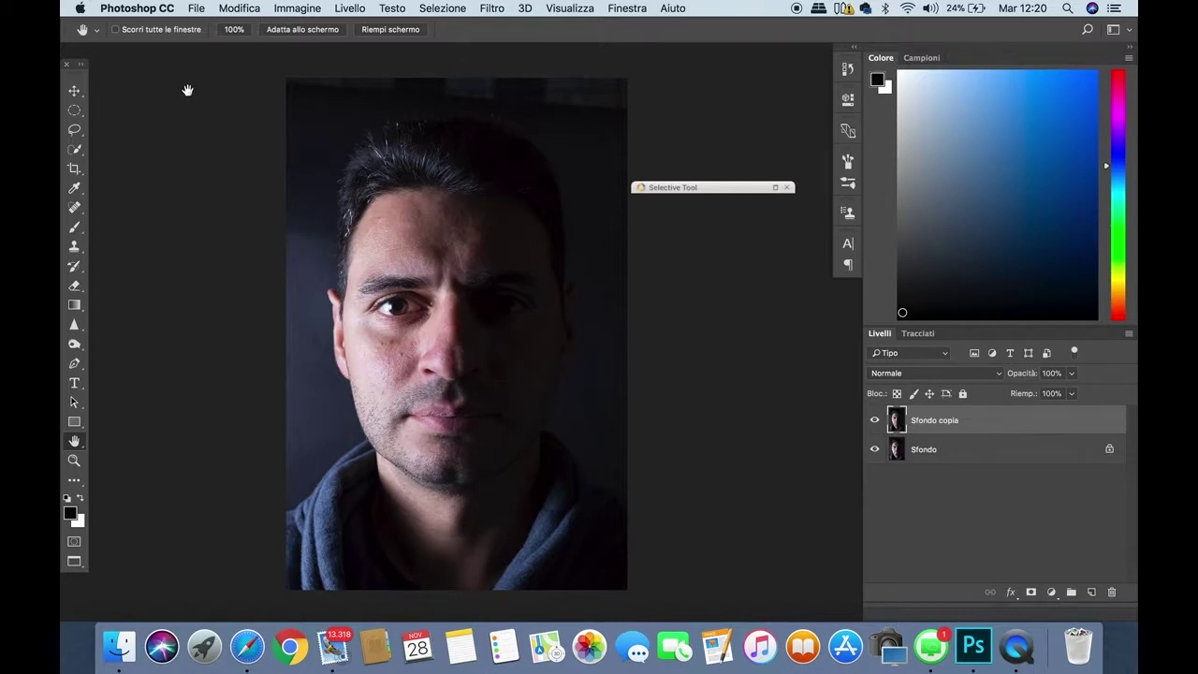
- Select the shadowed right half of the portrait with a rectangular marquee running from the centre of the face to the image edge
left_click(76, 111)
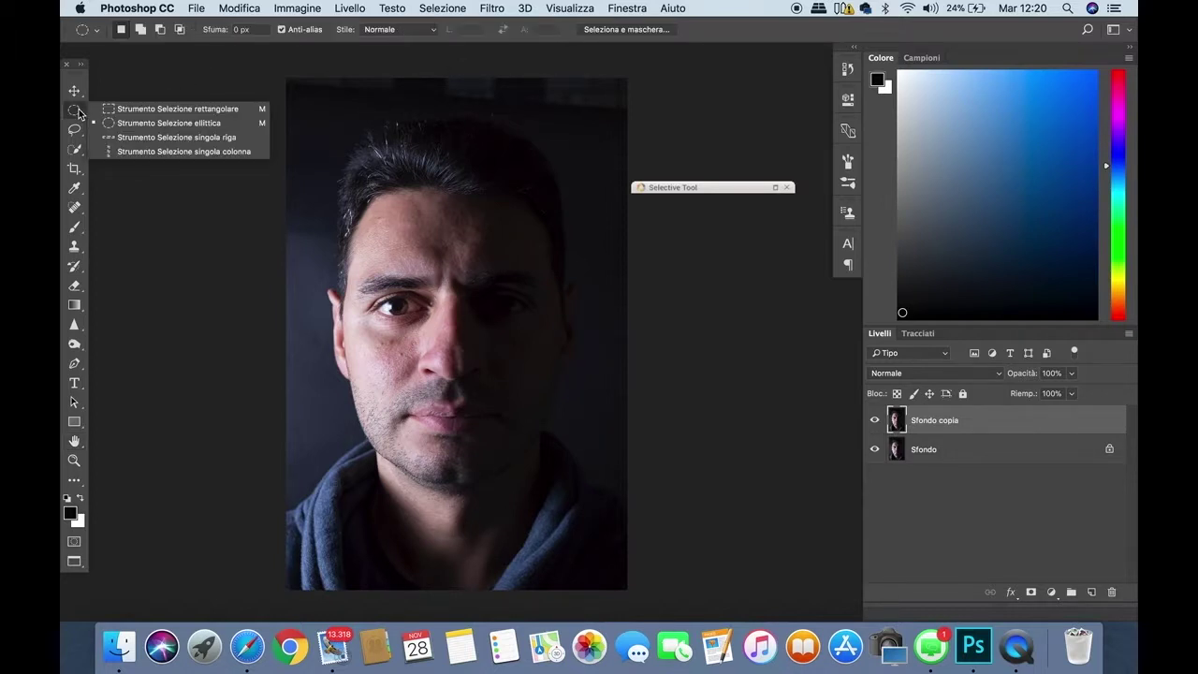
left_click(142, 108)
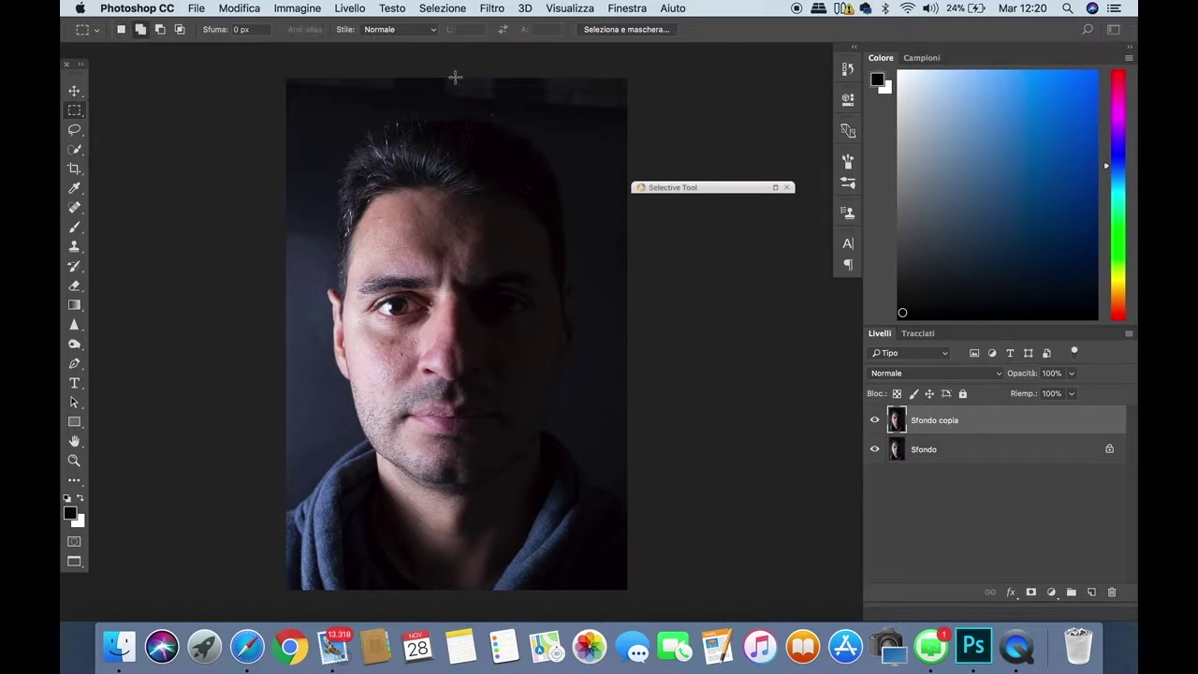
left_click_drag(454, 78, 635, 593)
scroll(508, 281, "up", 6)
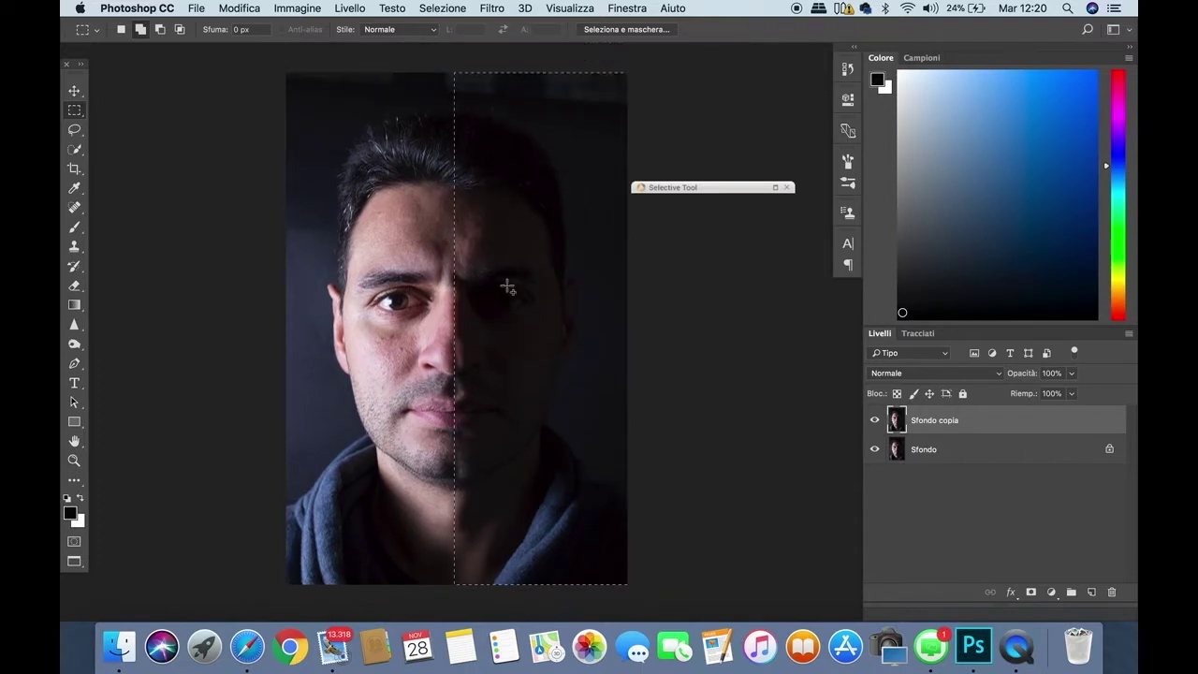
scroll(508, 287, "down", 6)
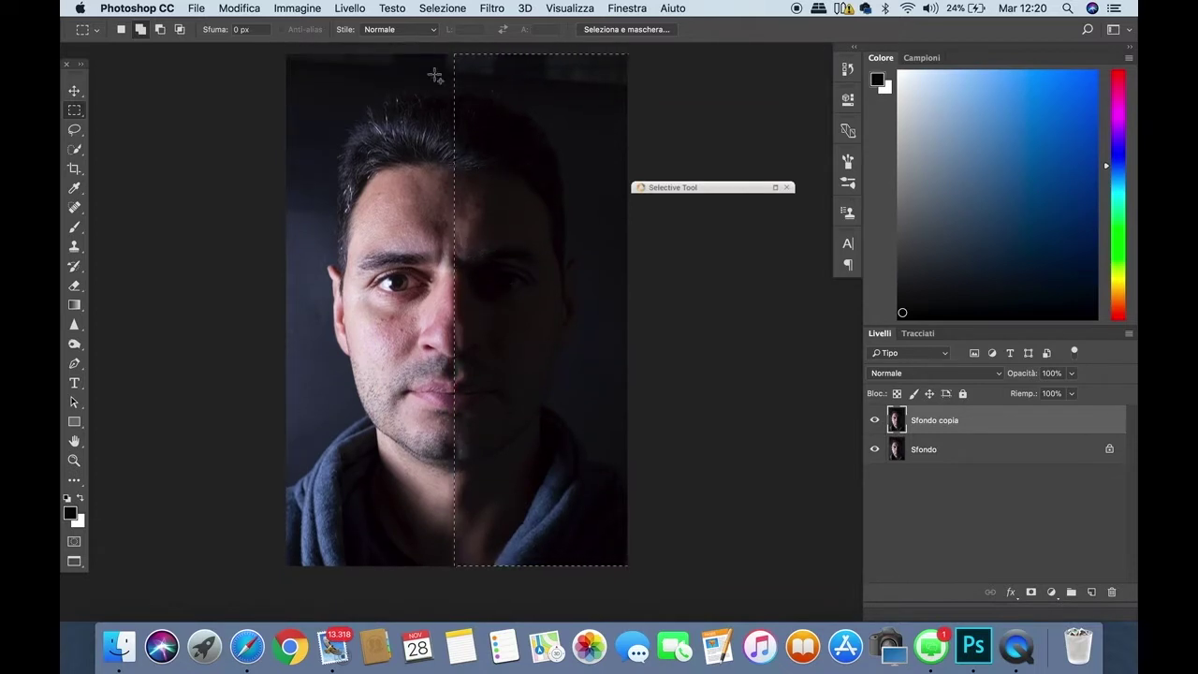
- Feather the selection of the shadowed half with a radius of 100 pixels
right_click(530, 172)
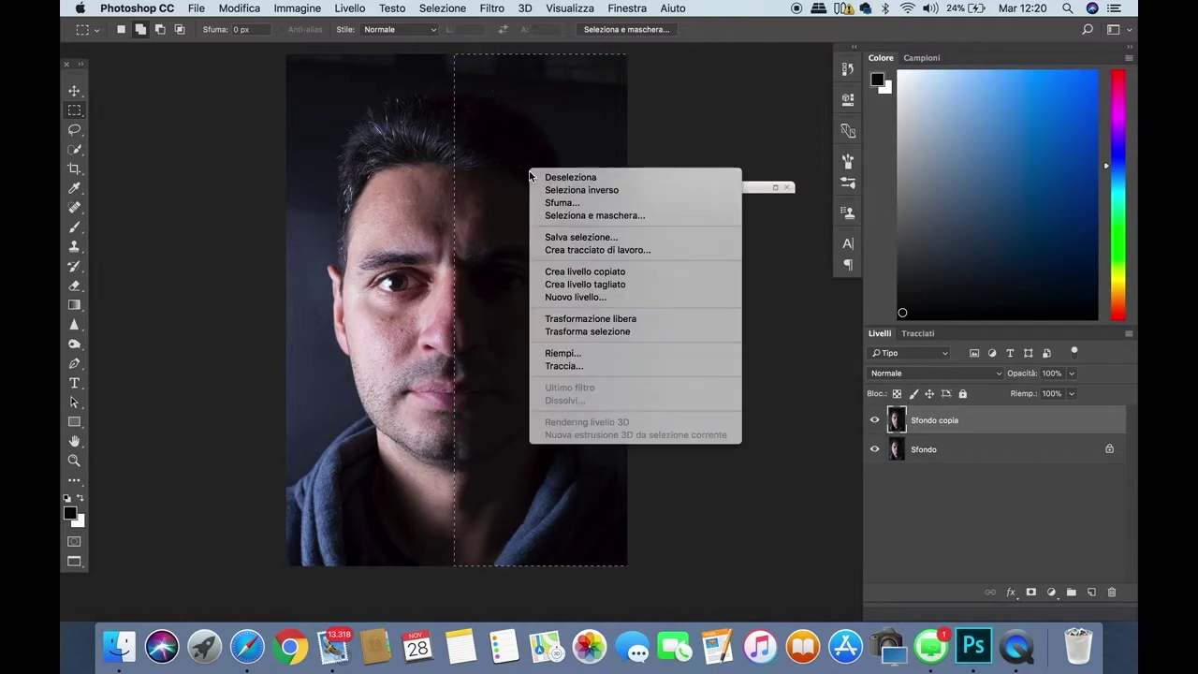
left_click(567, 203)
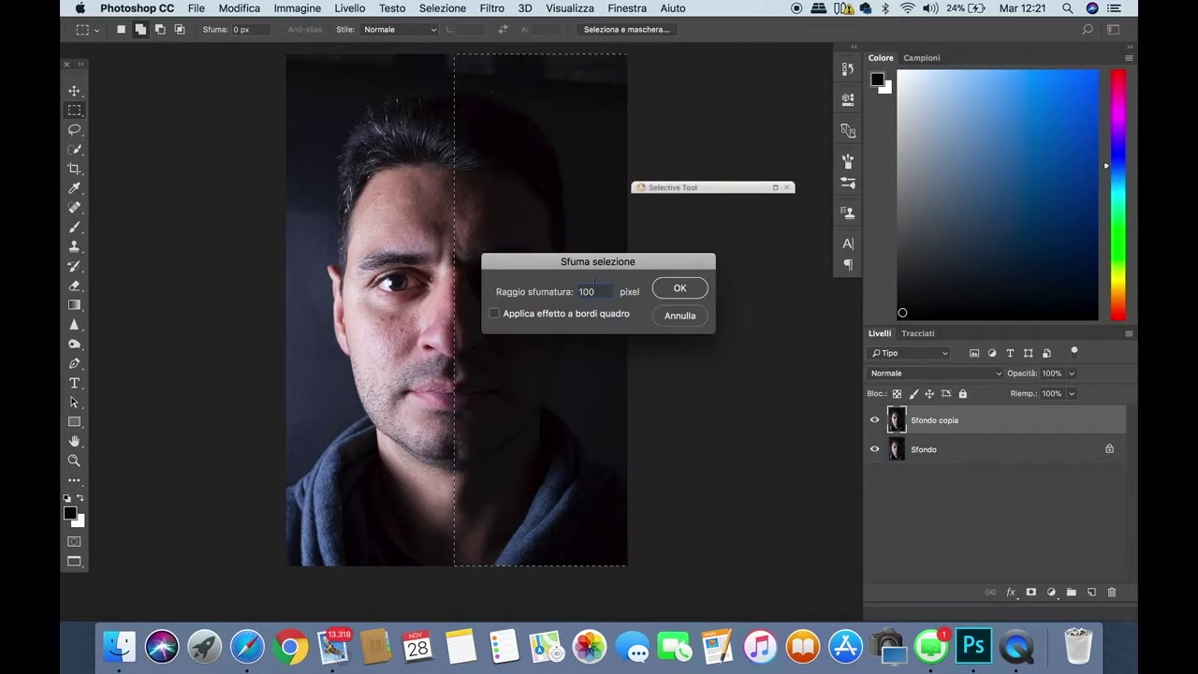
left_click(686, 291)
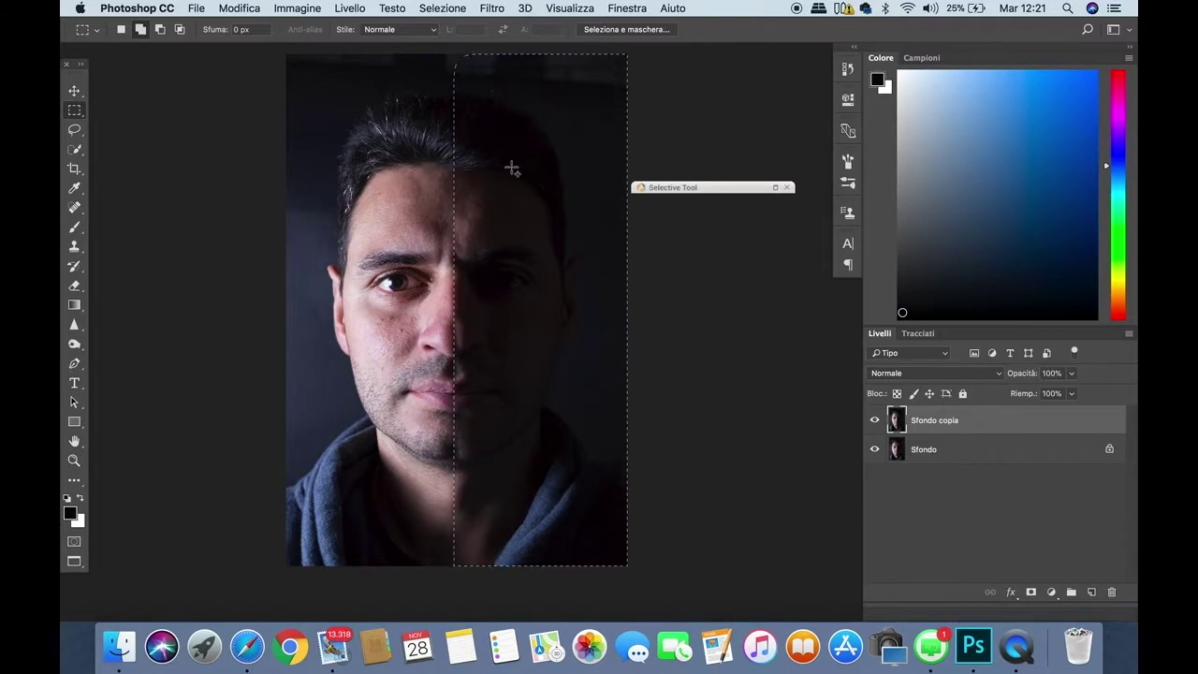
- Darken the selected half with an Esposizione adjustment of -3,05 and clear the selection
left_click(294, 10)
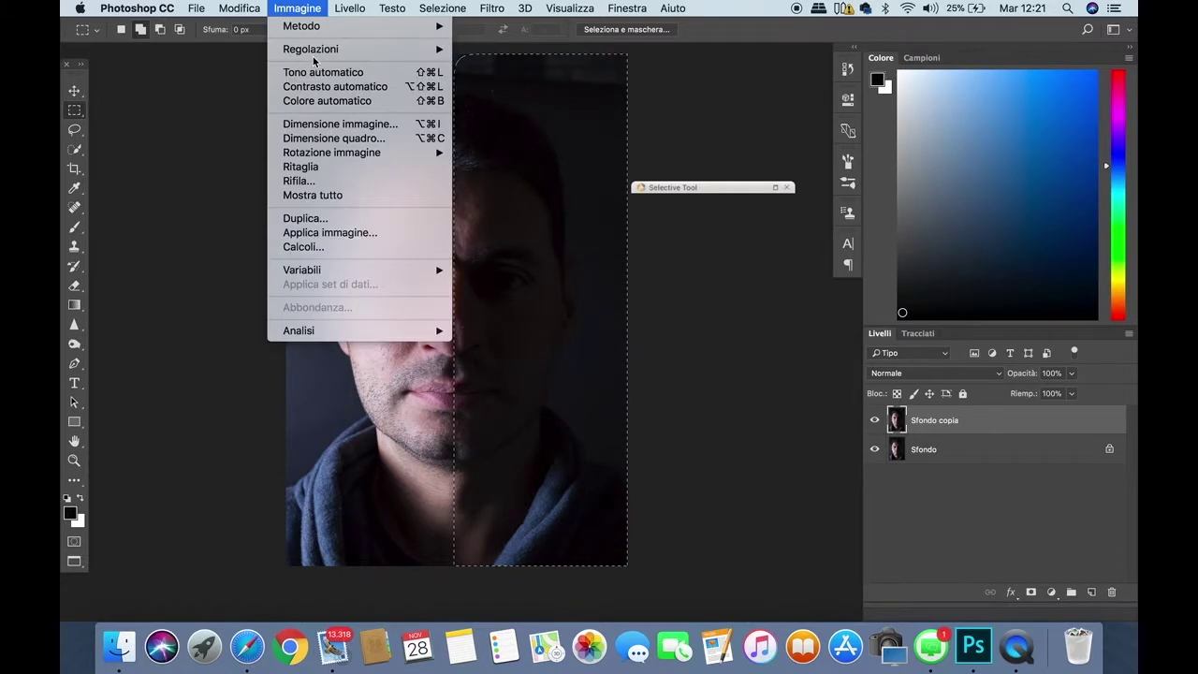
mouse_move(319, 55)
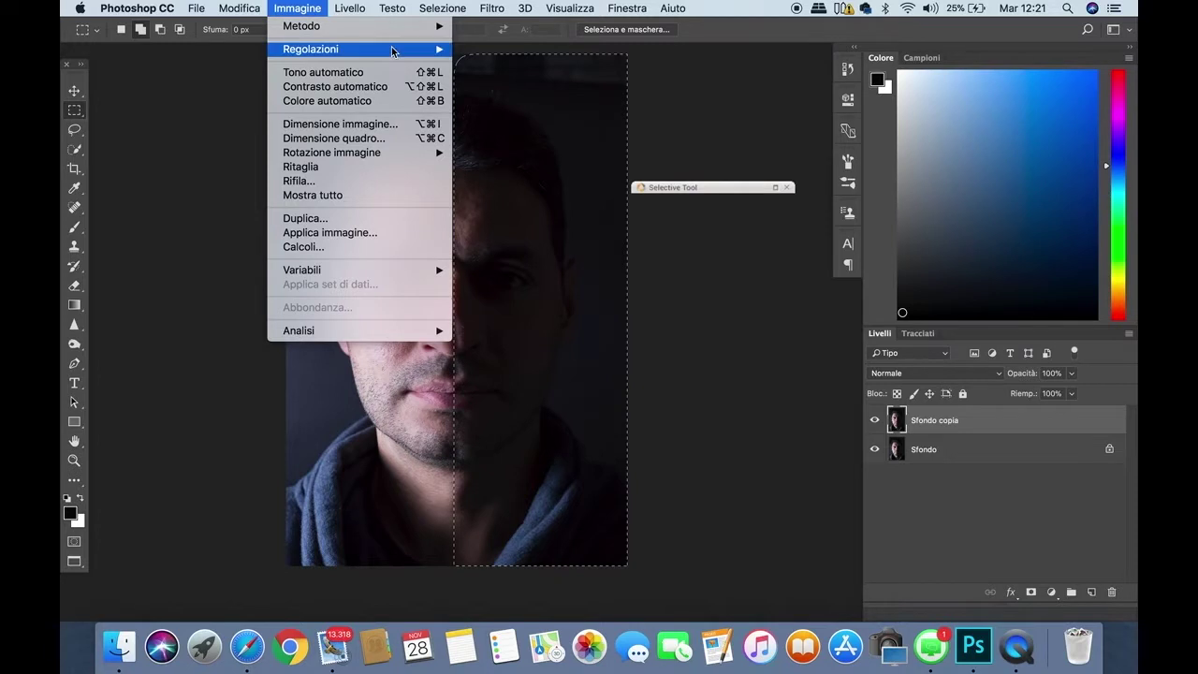
left_click(510, 92)
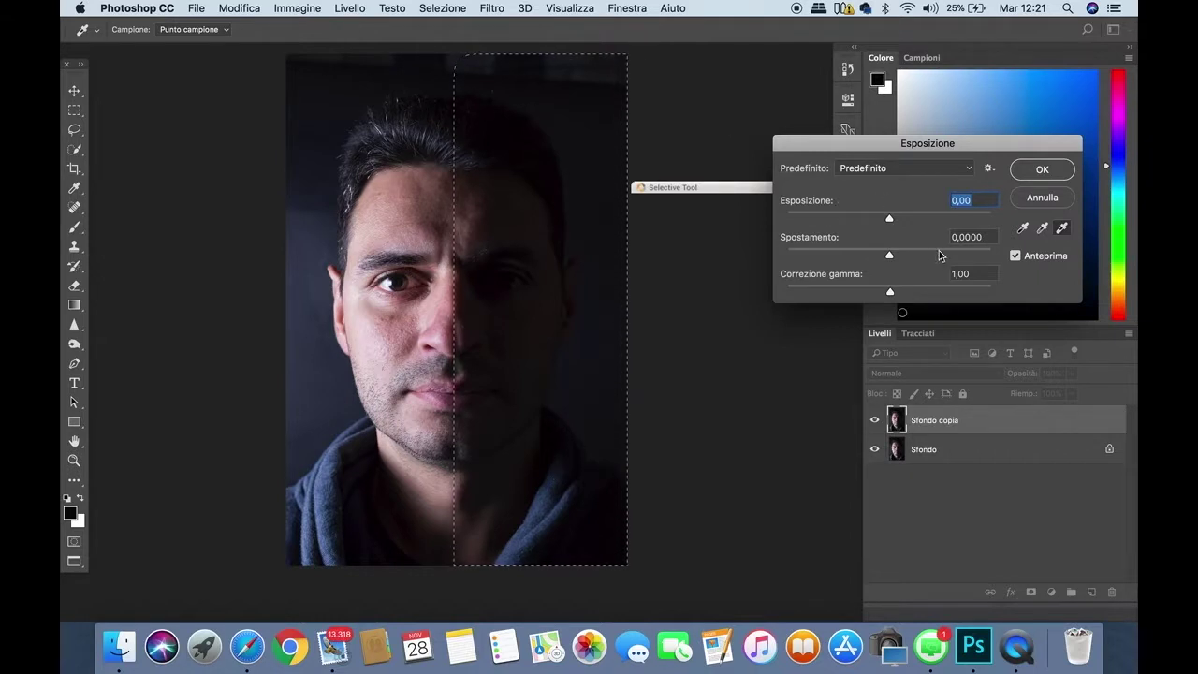
left_click_drag(890, 220, 842, 218)
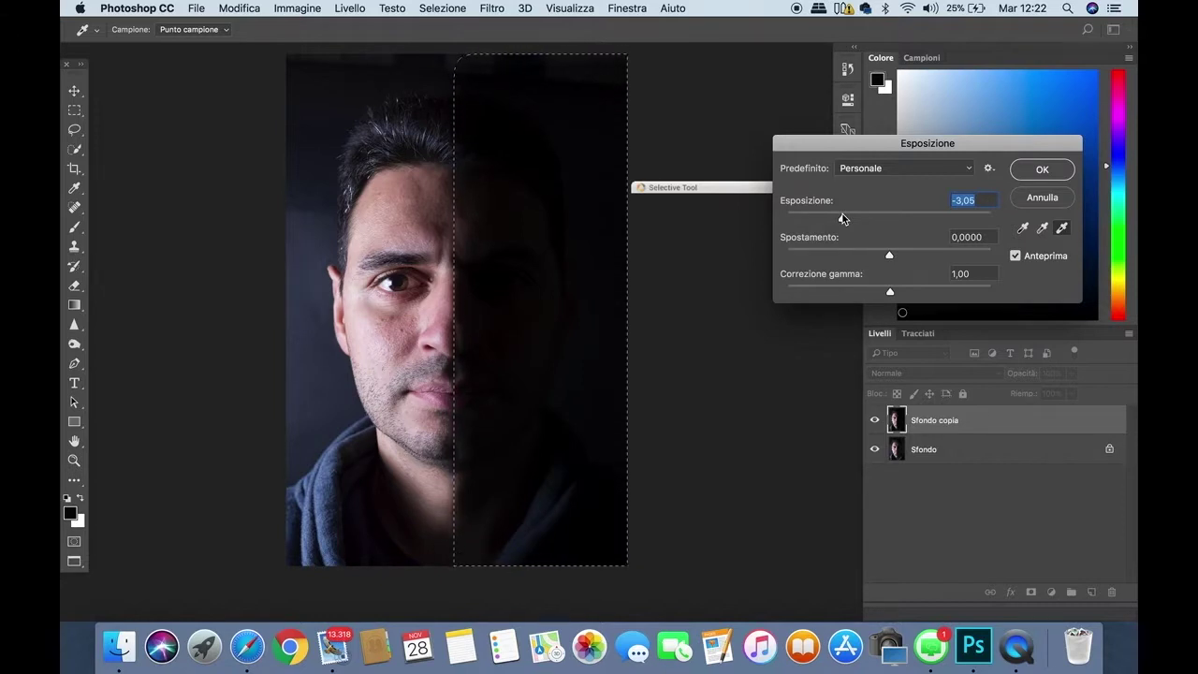
left_click(1064, 169)
right_click(538, 180)
left_click(558, 186)
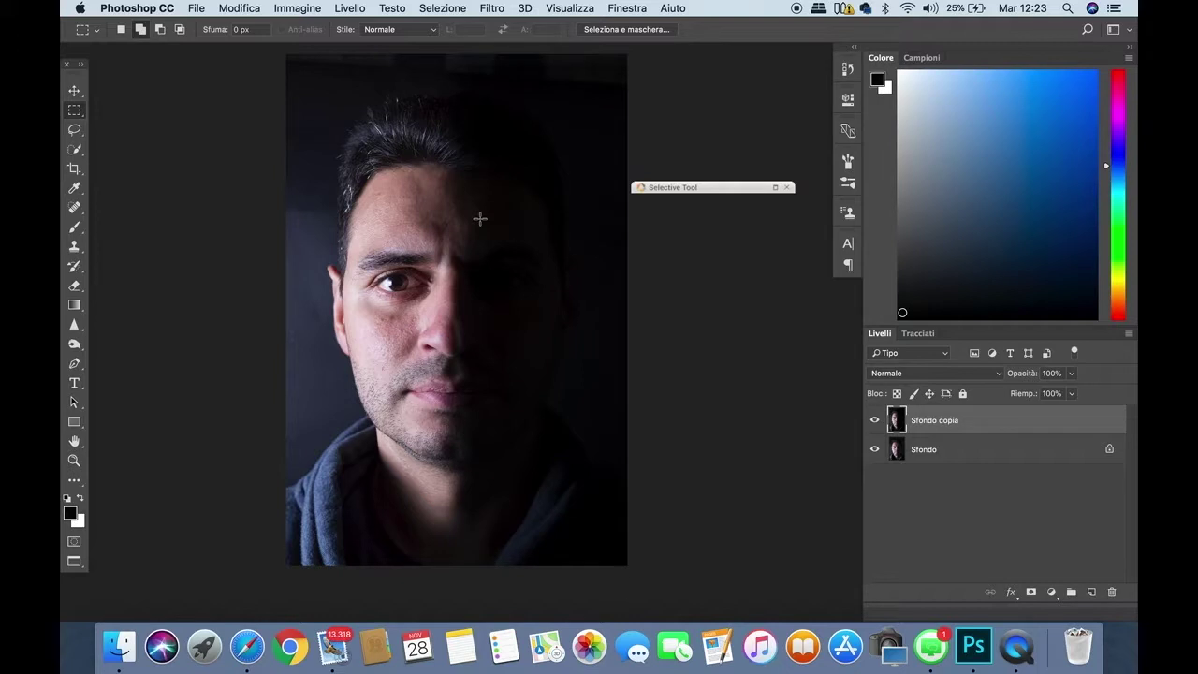
- Compare the portrait with and without the darkening by toggling the visibility of the Sfondo copia layer, leaving it shown
left_click(875, 421)
left_click(876, 422)
left_click(875, 421)
left_click(875, 422)
- Sample the near-black tone of the shadowed hair as the foreground colour with the Eyedropper
left_click(74, 187)
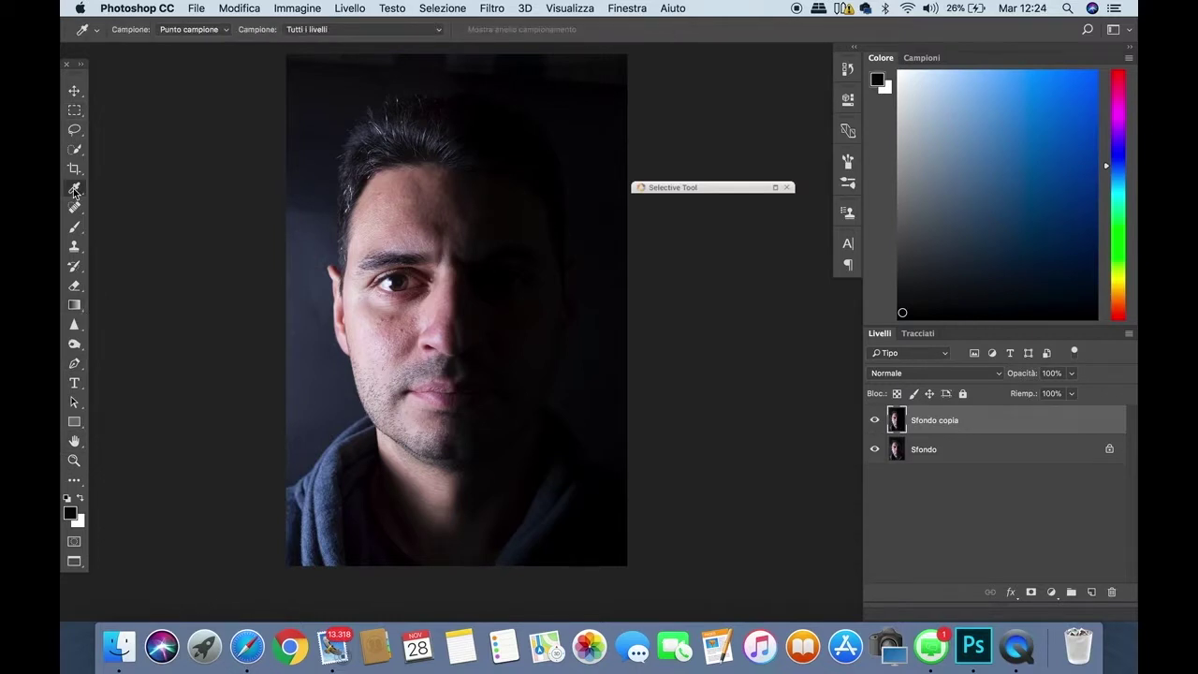
left_click(562, 120)
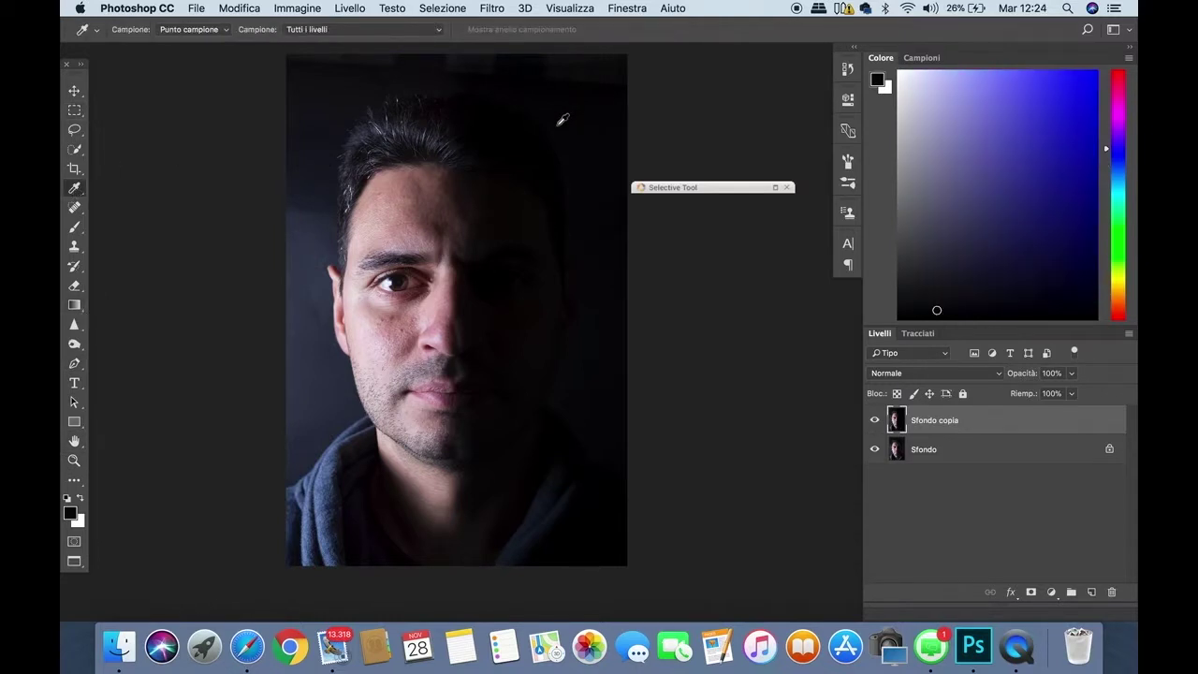
left_click(528, 131)
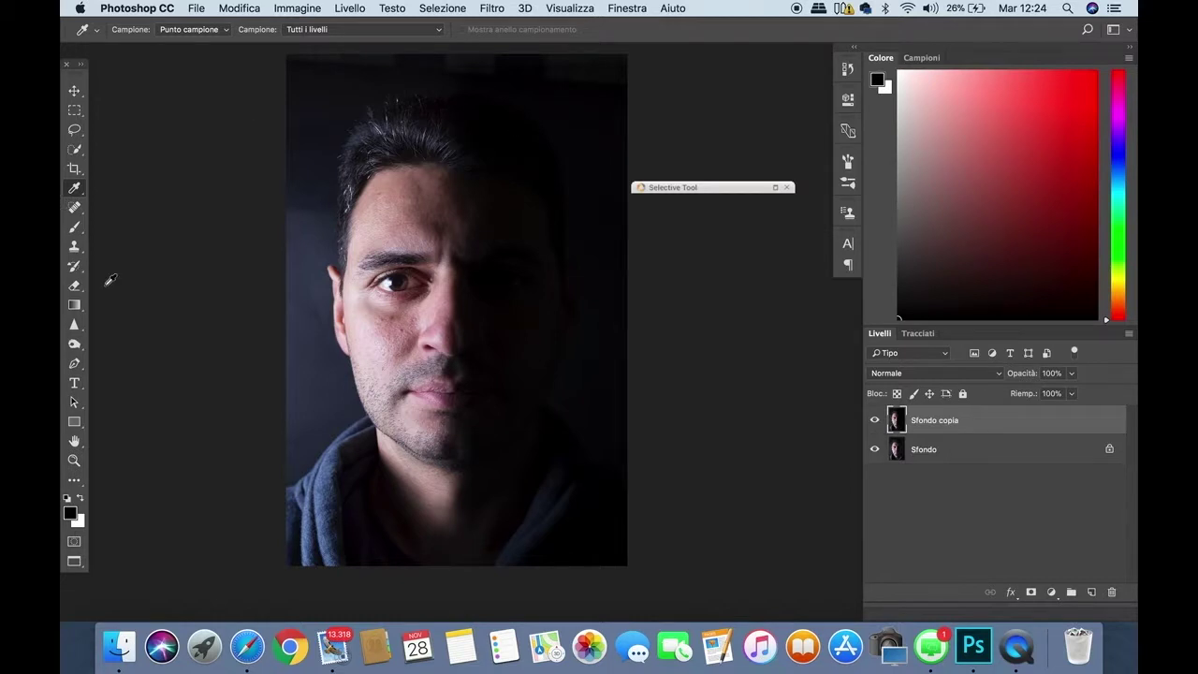
- Paint the background and edges of the shadowed half black using a soft 962 px Brush at 85% opacity
left_click(74, 227)
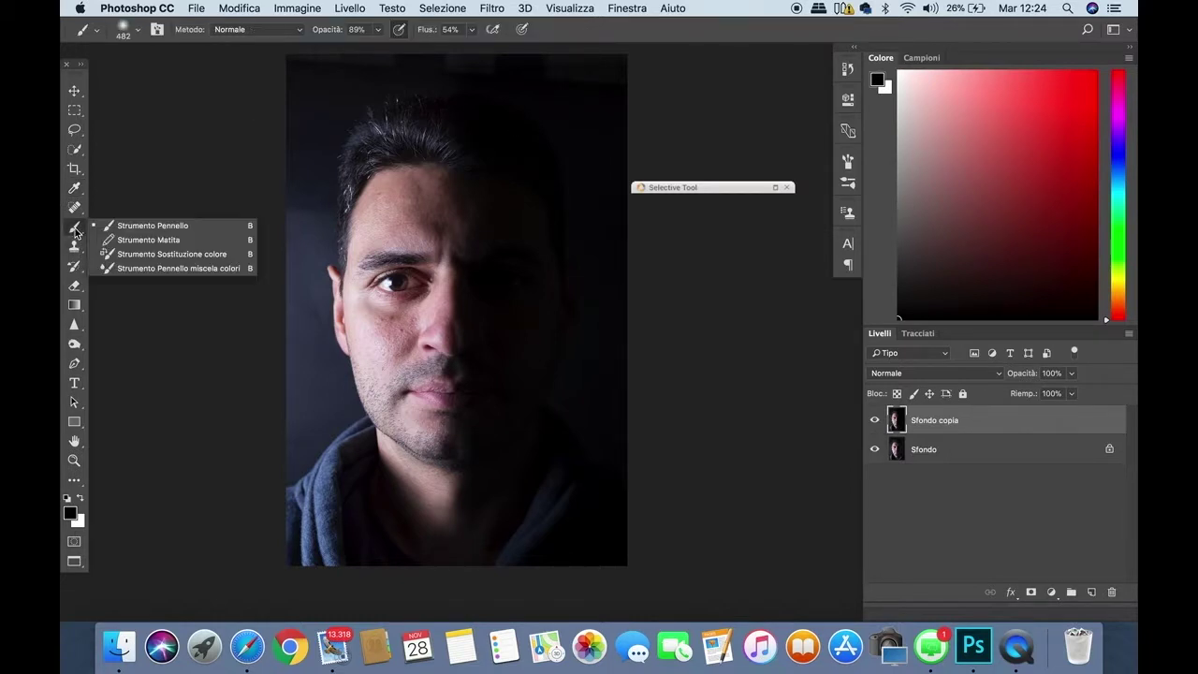
left_click(115, 226)
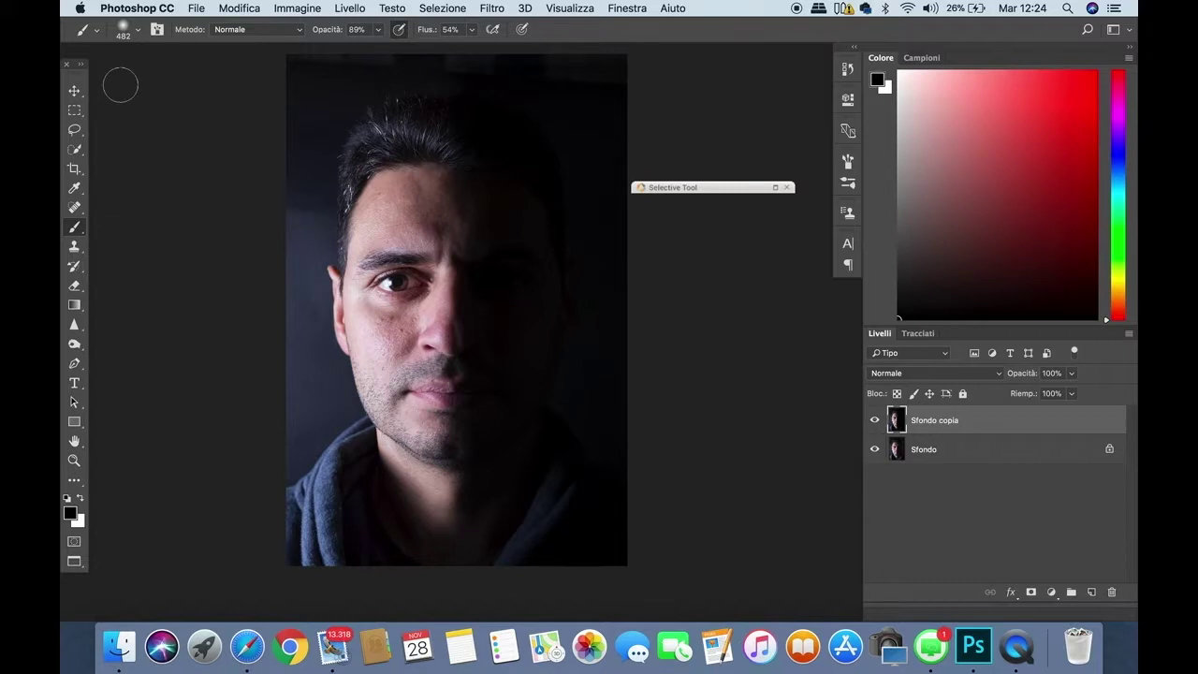
left_click(136, 34)
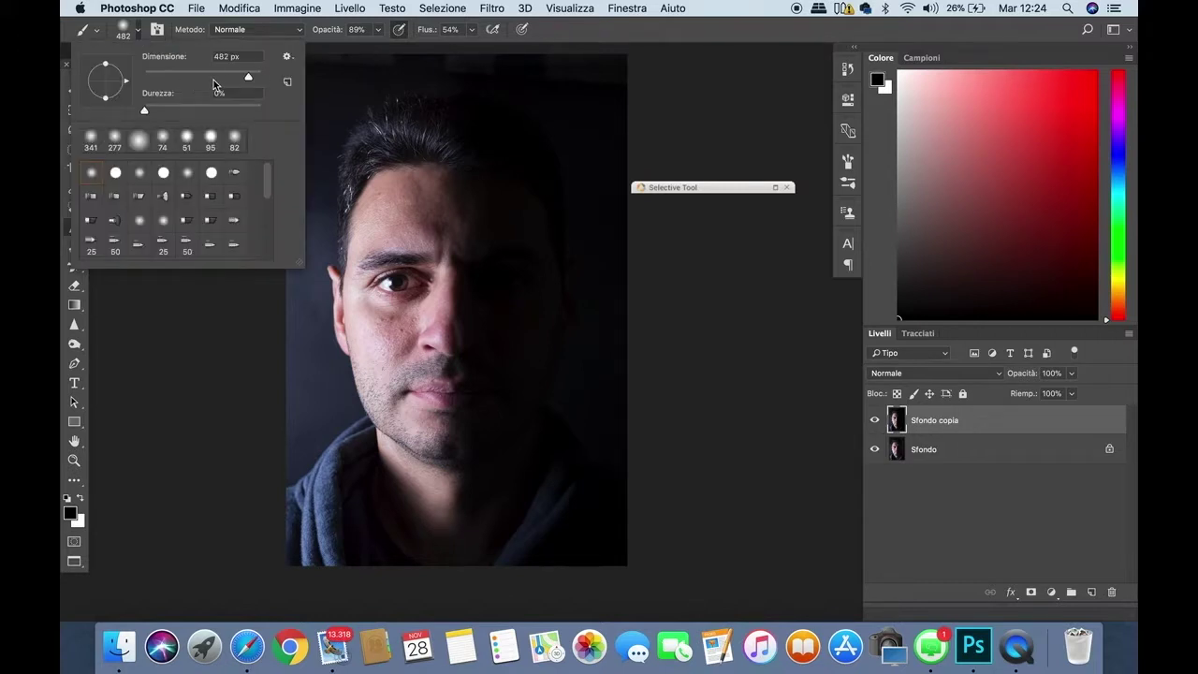
left_click_drag(247, 73, 251, 79)
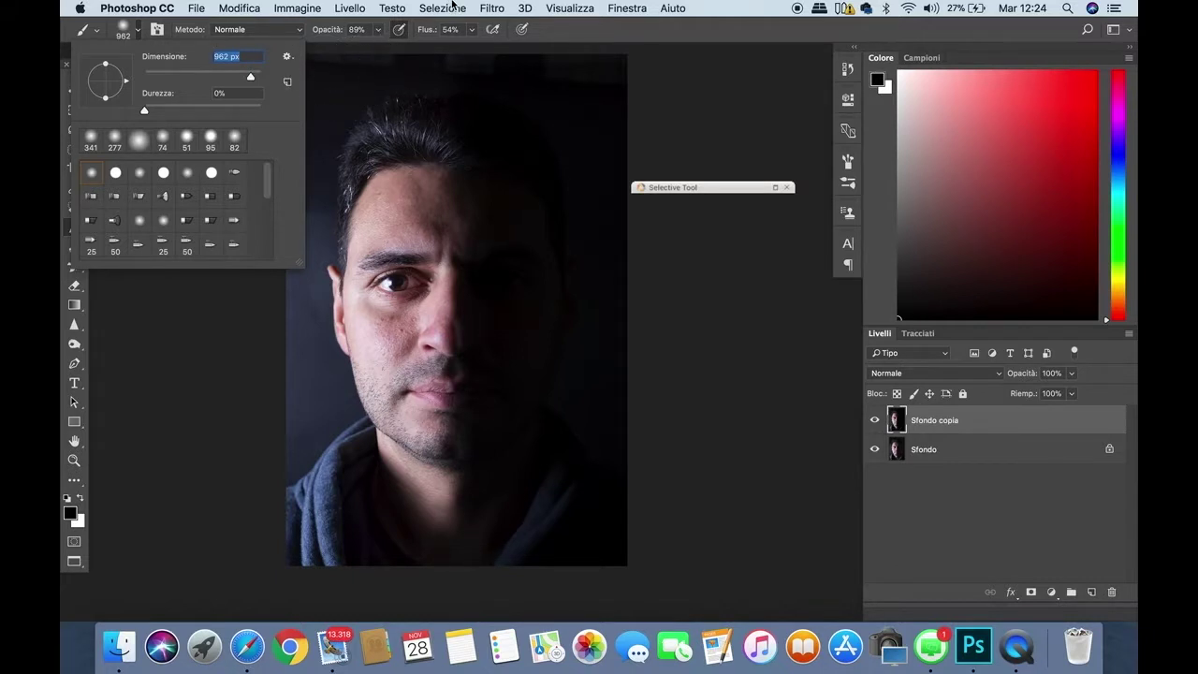
left_click(378, 30)
left_click_drag(378, 49, 375, 53)
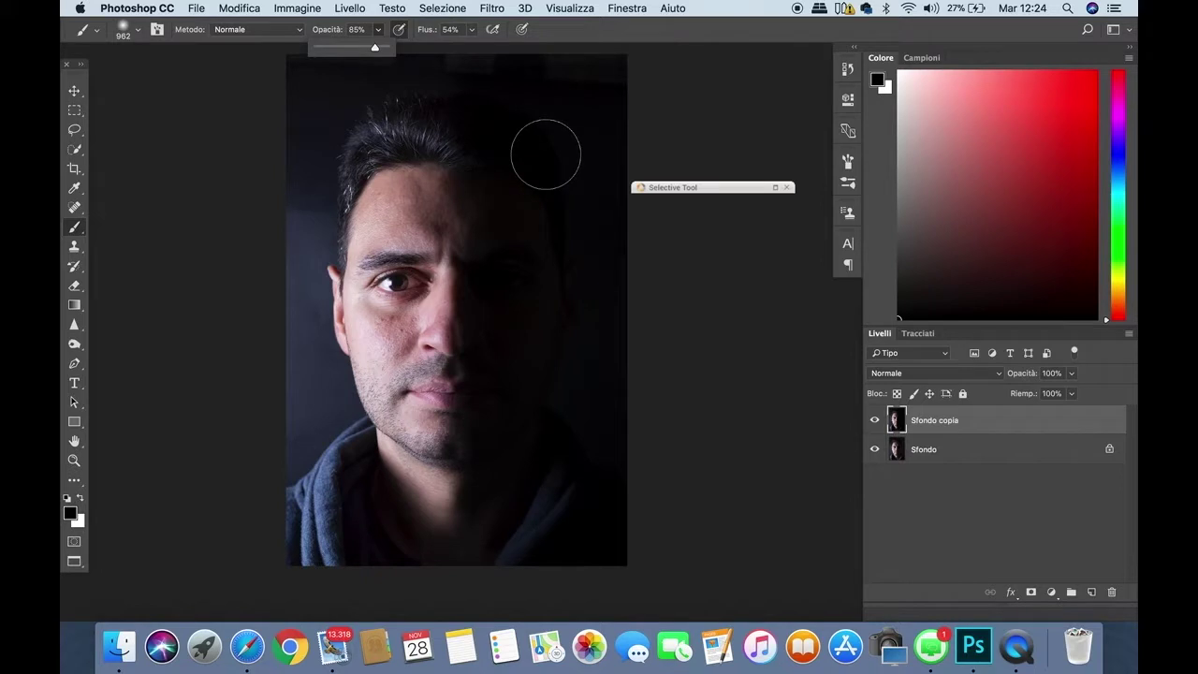
left_click(556, 552)
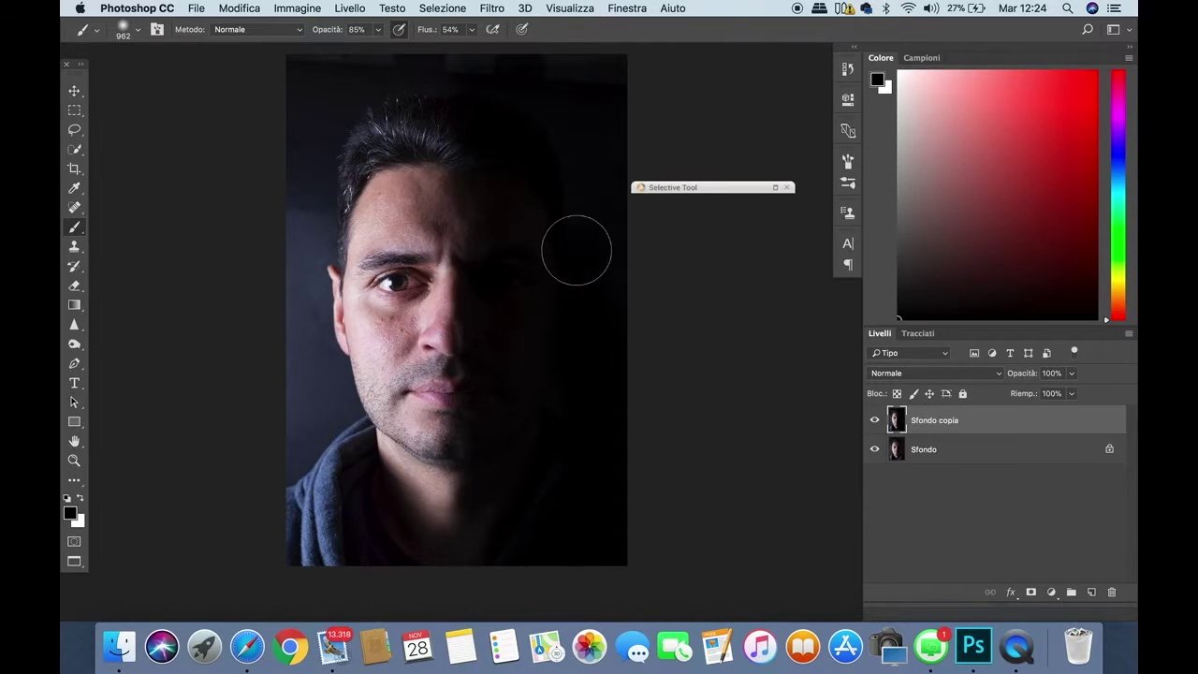
mouse_move(603, 128)
left_mouse_down()
mouse_move(571, 90)
mouse_move(609, 84)
mouse_move(602, 73)
mouse_move(521, 66)
mouse_move(586, 87)
left_mouse_up()
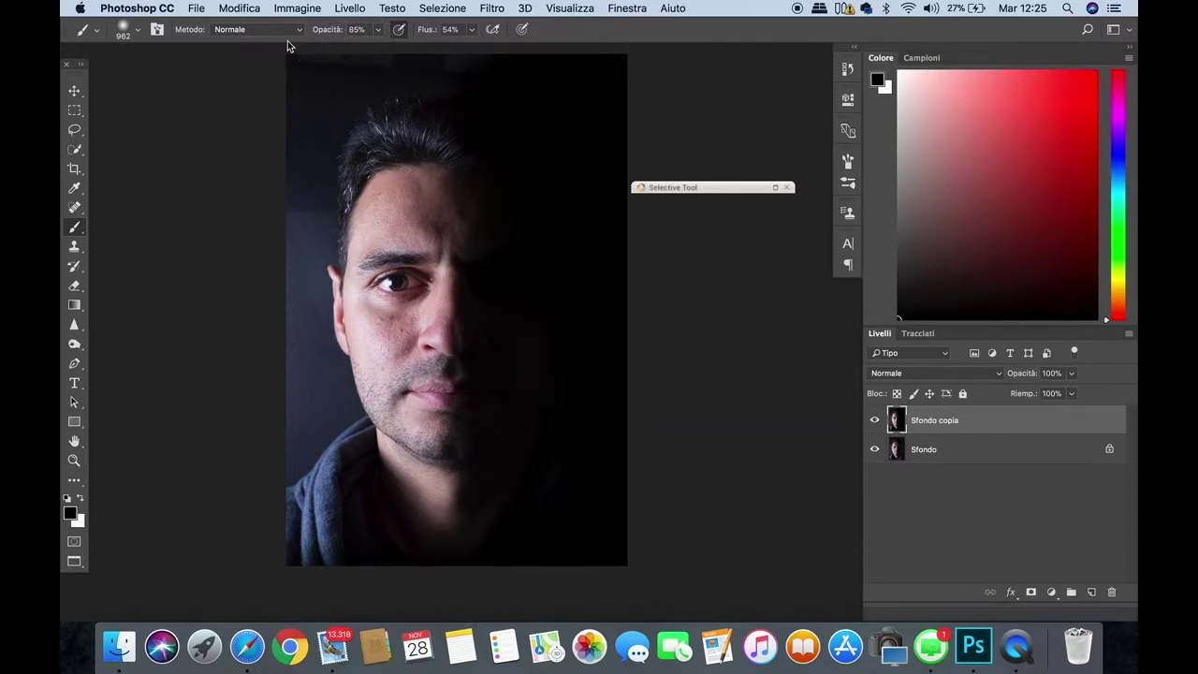
- Set the Brush opacity to 52%
left_click(379, 31)
left_click_drag(366, 47, 361, 48)
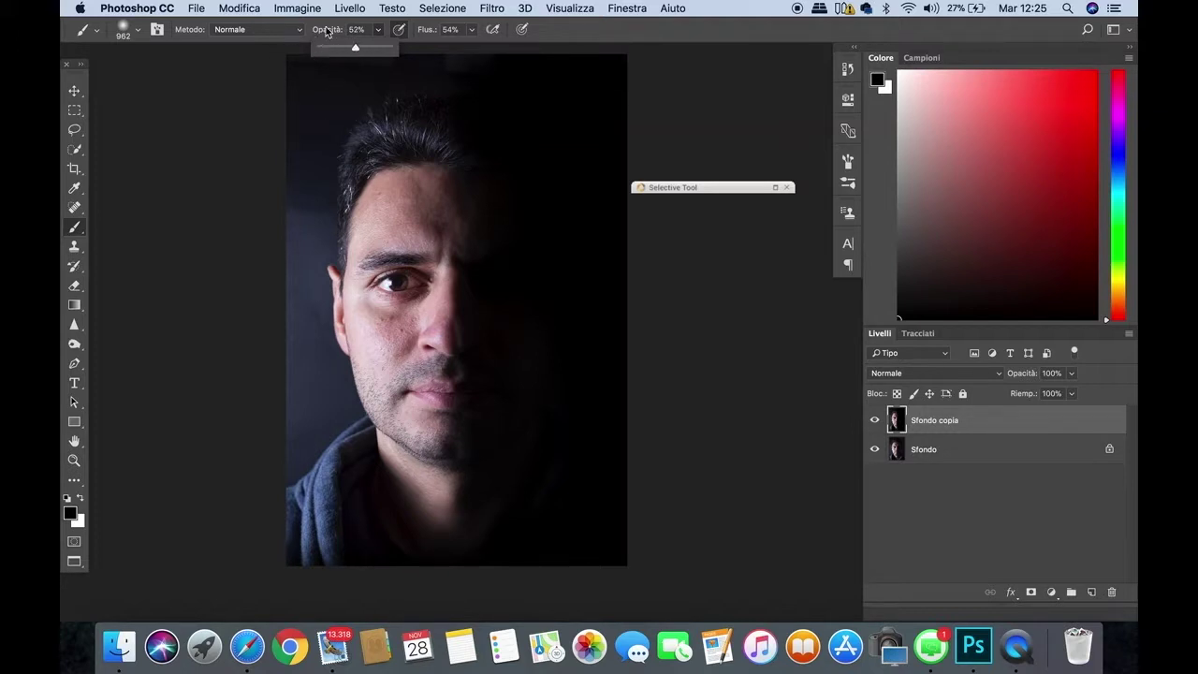
left_click(678, 28)
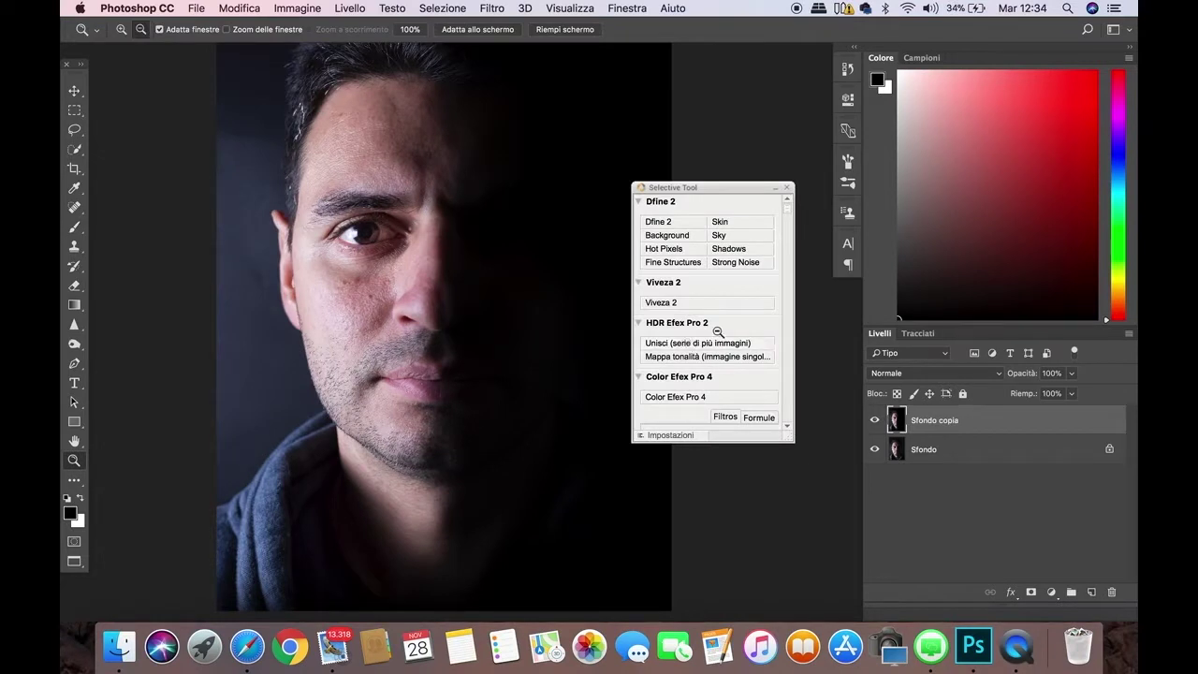
- Open the Sfondo copia layer in Color Efex Pro 4 and try the Ink filter's colour sets 2 to 11, ending on set 1
left_click(703, 403)
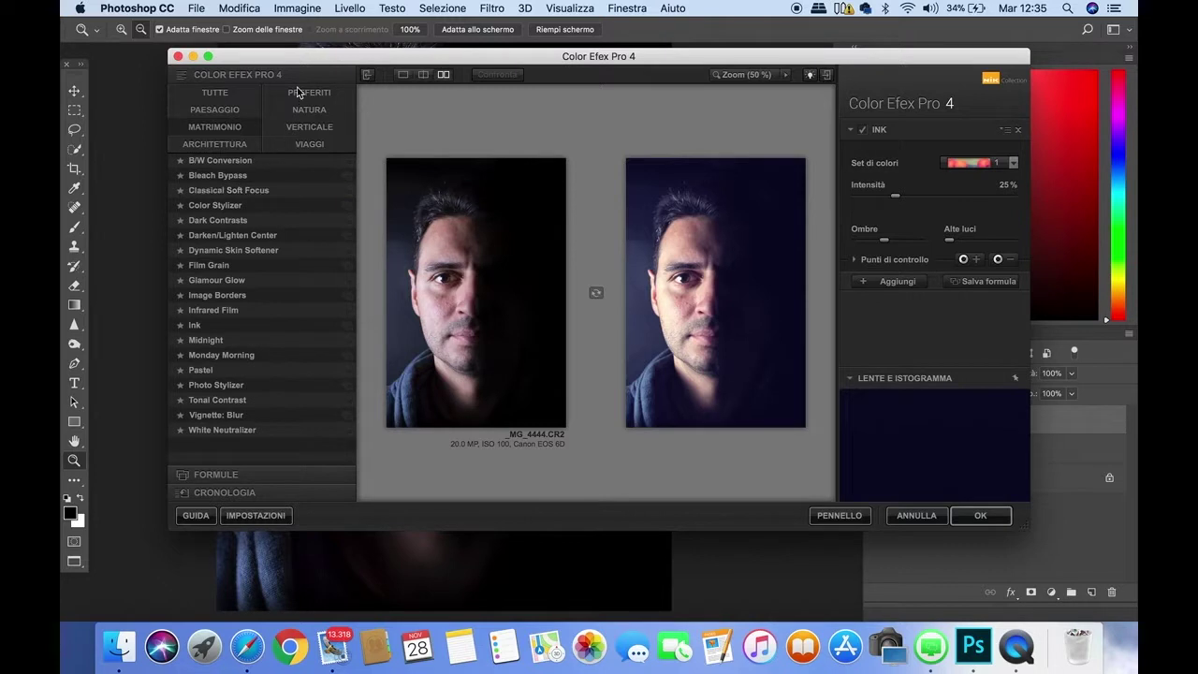
left_click(1012, 163)
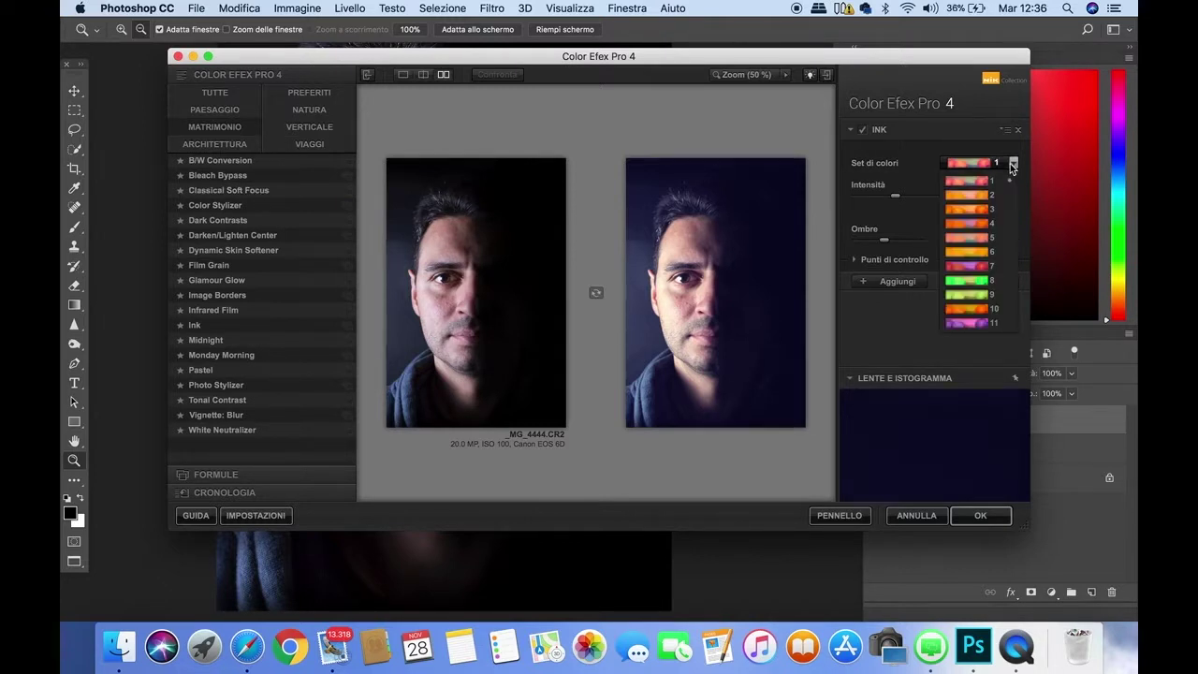
left_click(990, 195)
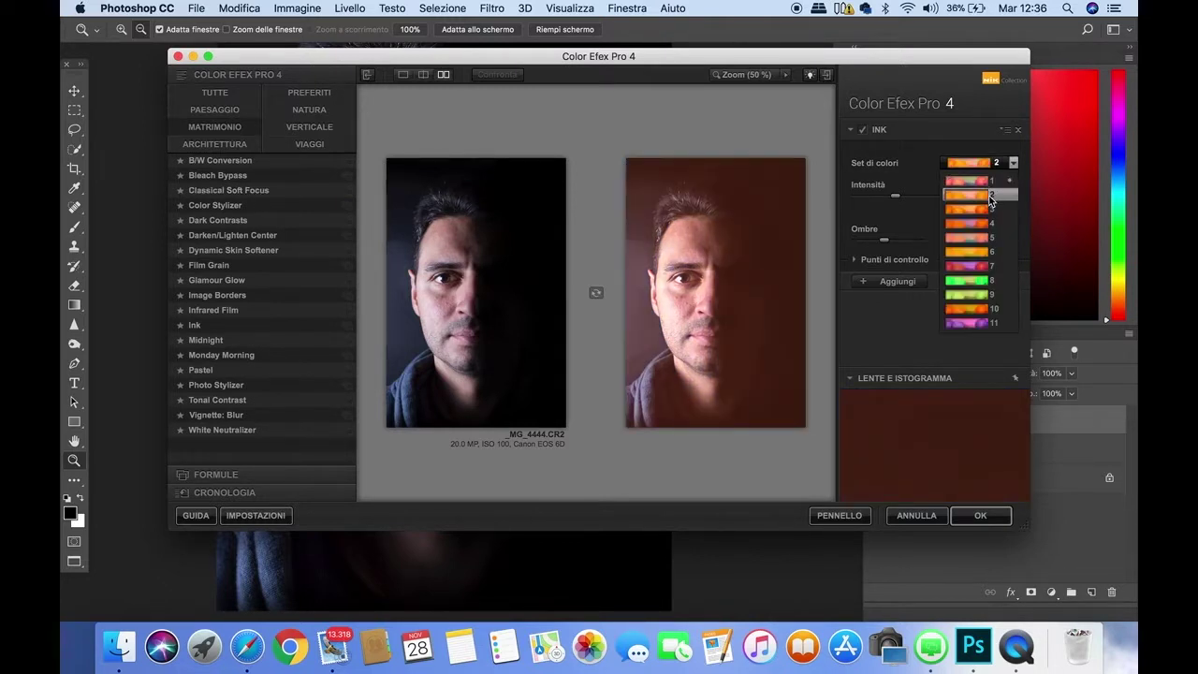
left_click(988, 208)
left_click(990, 222)
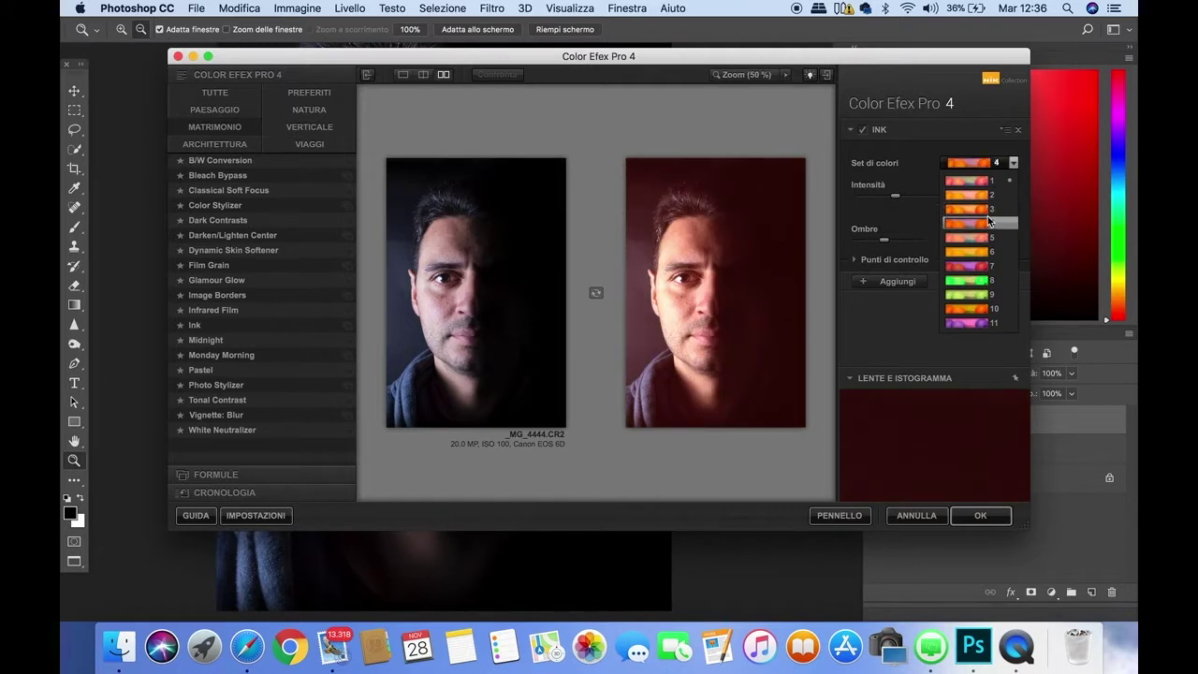
left_click(990, 237)
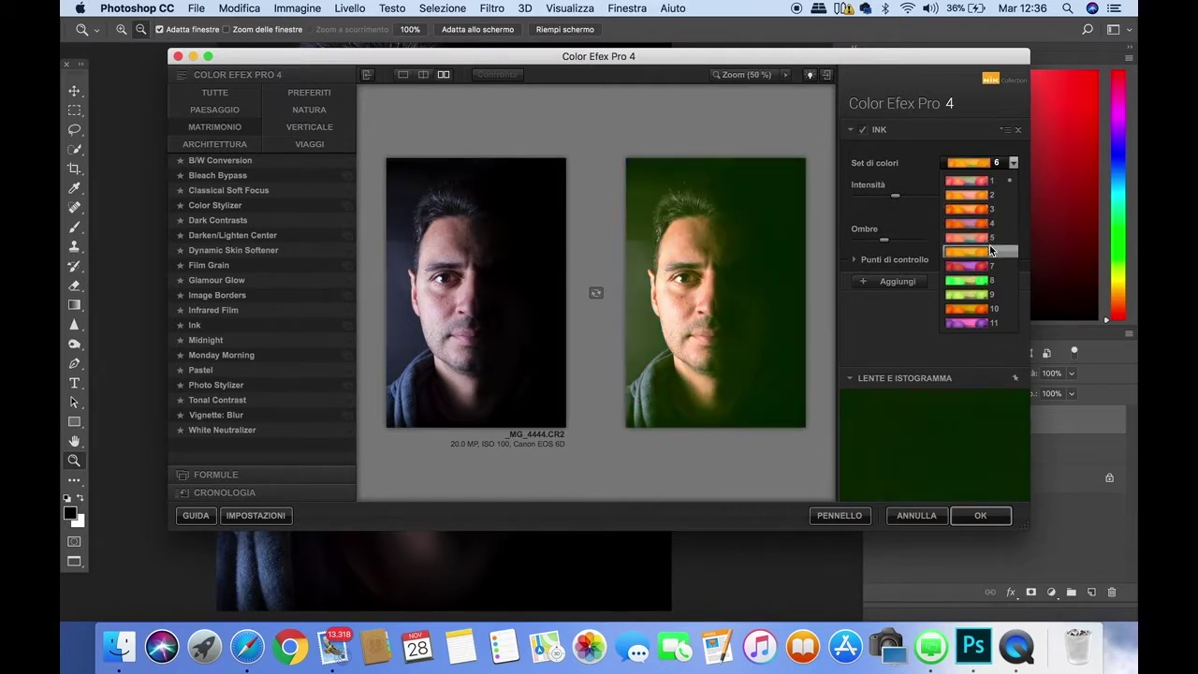
left_click(992, 251)
left_click(991, 266)
left_click(991, 279)
left_click(993, 294)
left_click(993, 308)
left_click(993, 323)
left_click(992, 280)
left_click(986, 184)
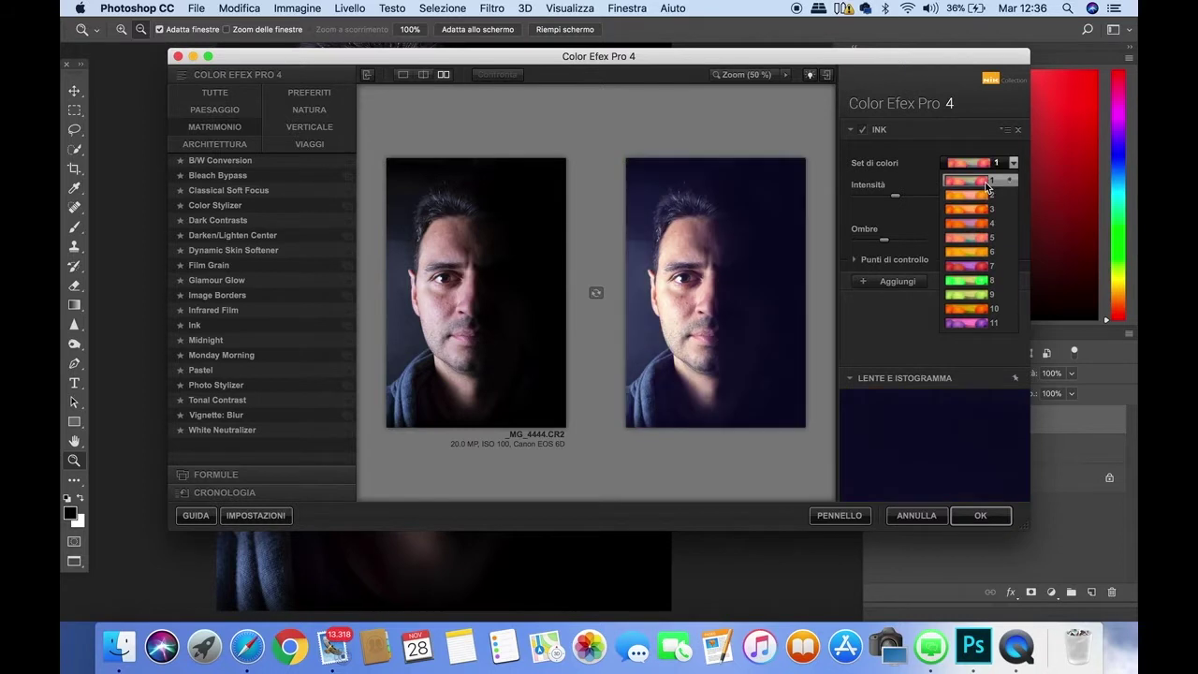
left_click(979, 189)
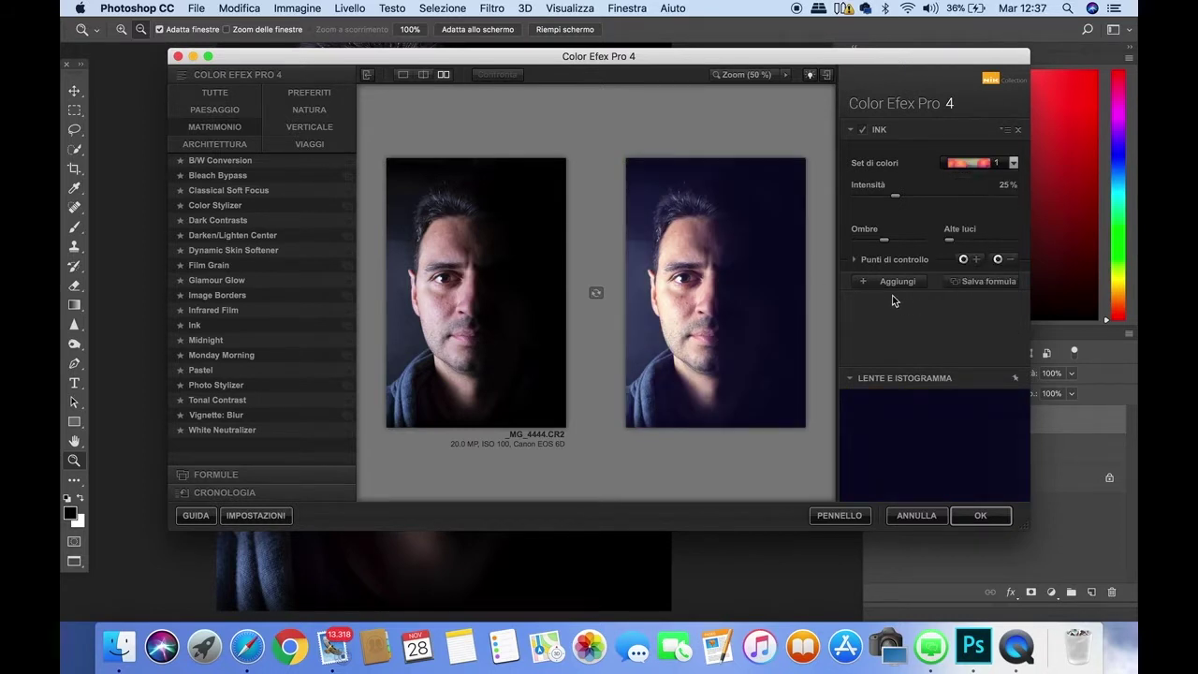
- Apply the Ink filter with colour set 1, and collapse the Selective Tool palette and move it clear of the portrait
mouse_move(881, 242)
left_click(983, 515)
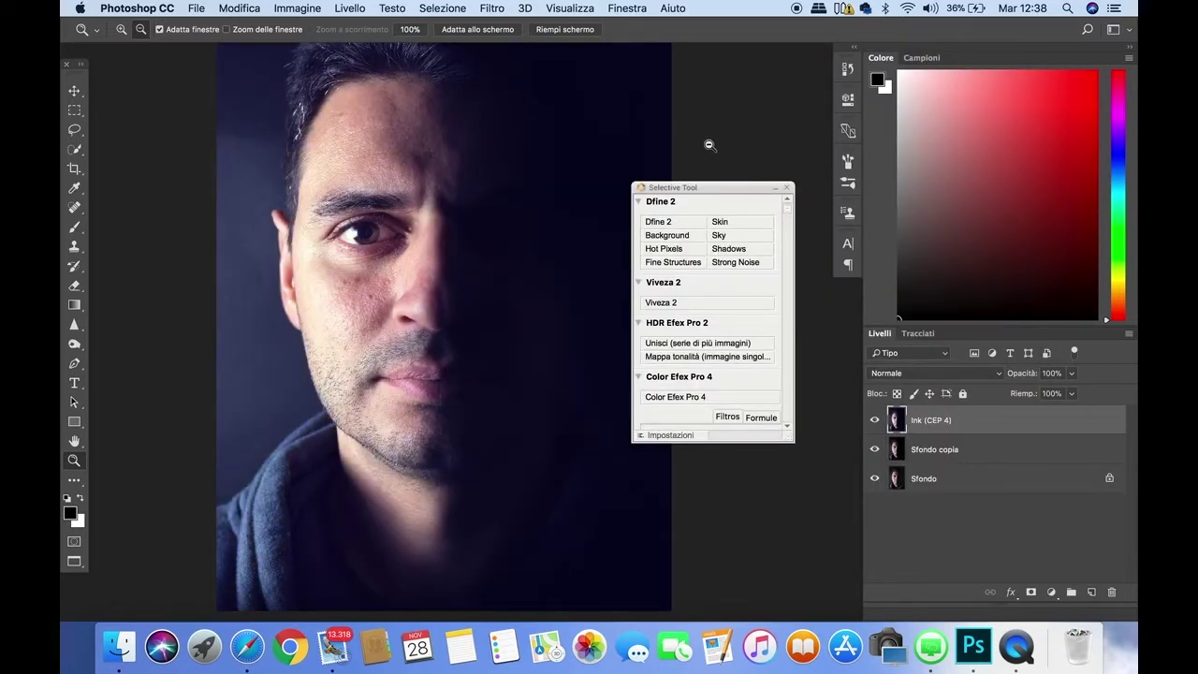
left_click(757, 93)
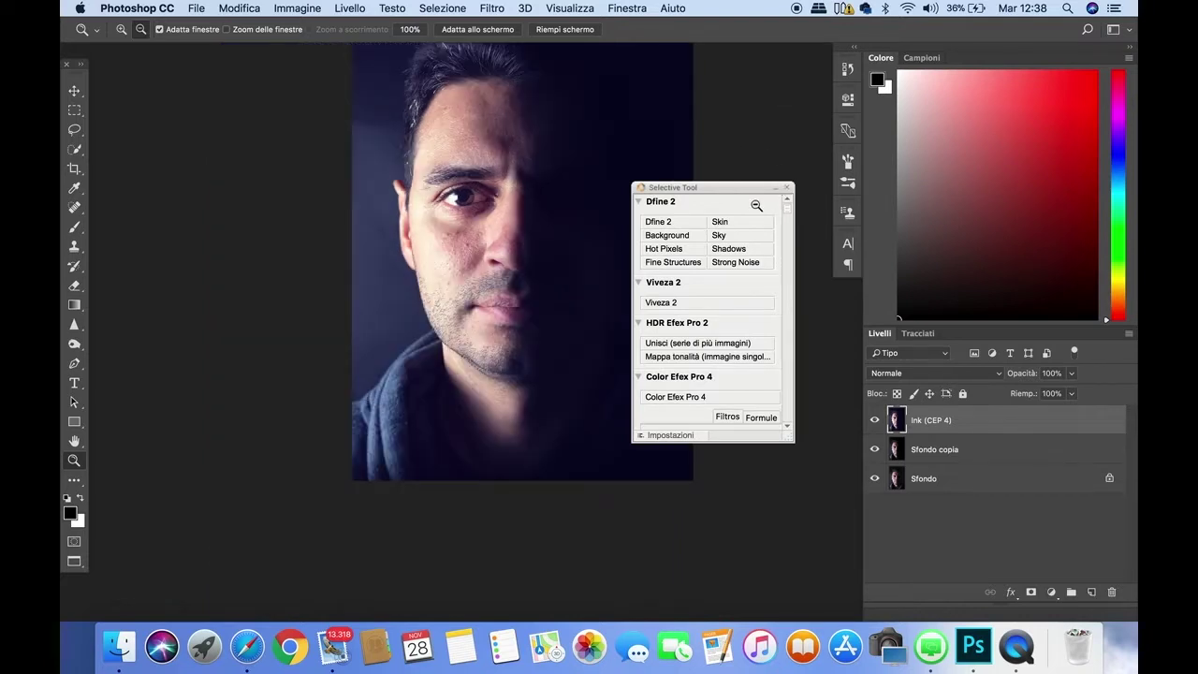
left_click(775, 188)
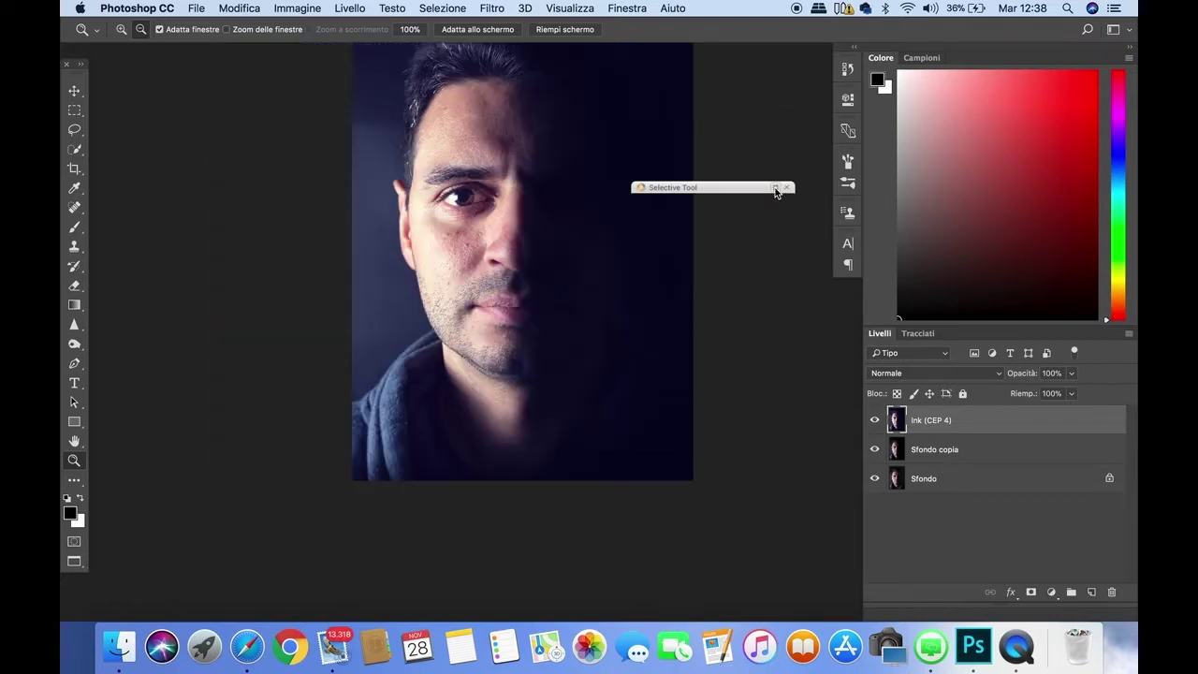
scroll(682, 325, "up", 5)
scroll(681, 326, "down", 2)
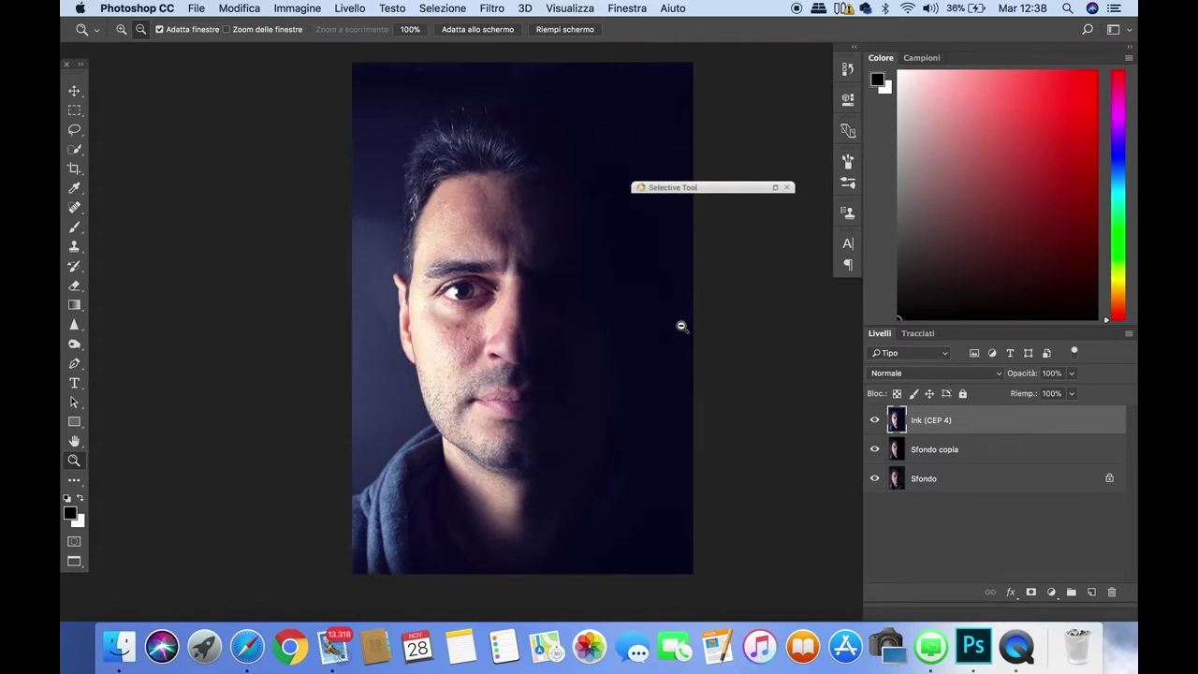
left_click_drag(724, 190, 783, 108)
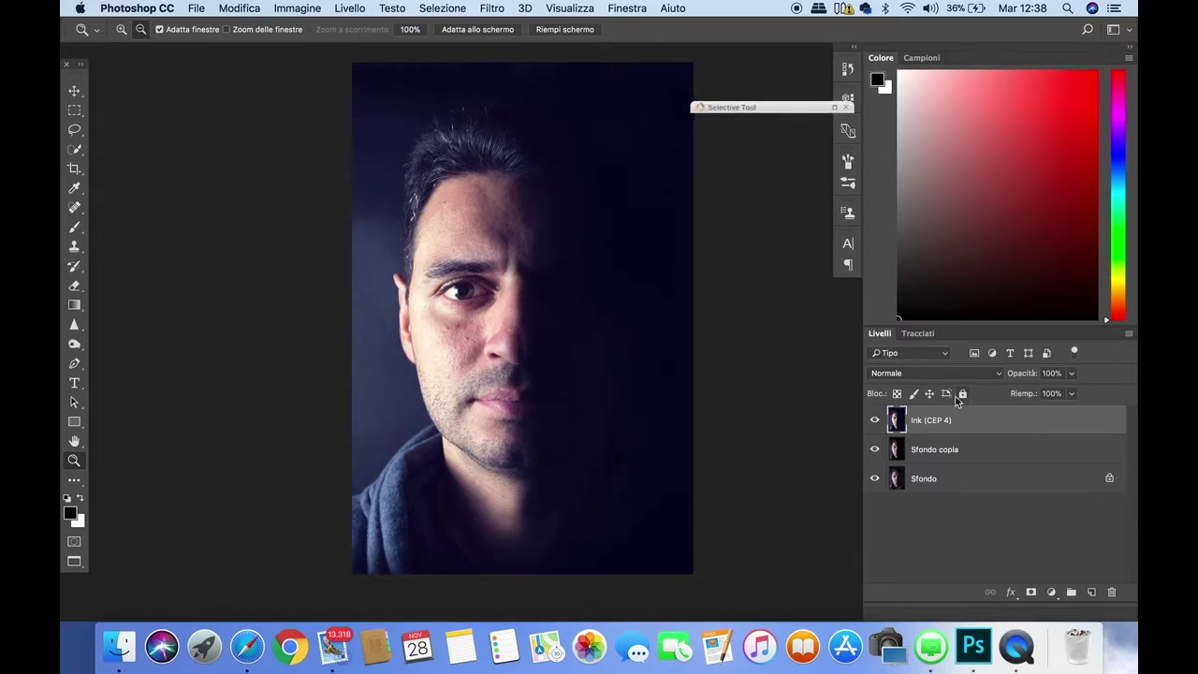
- Compare the editing stages by hiding the Sfondo copia and Ink (CEP 4) layers and showing them again one by one
left_click(875, 478)
left_click(875, 451)
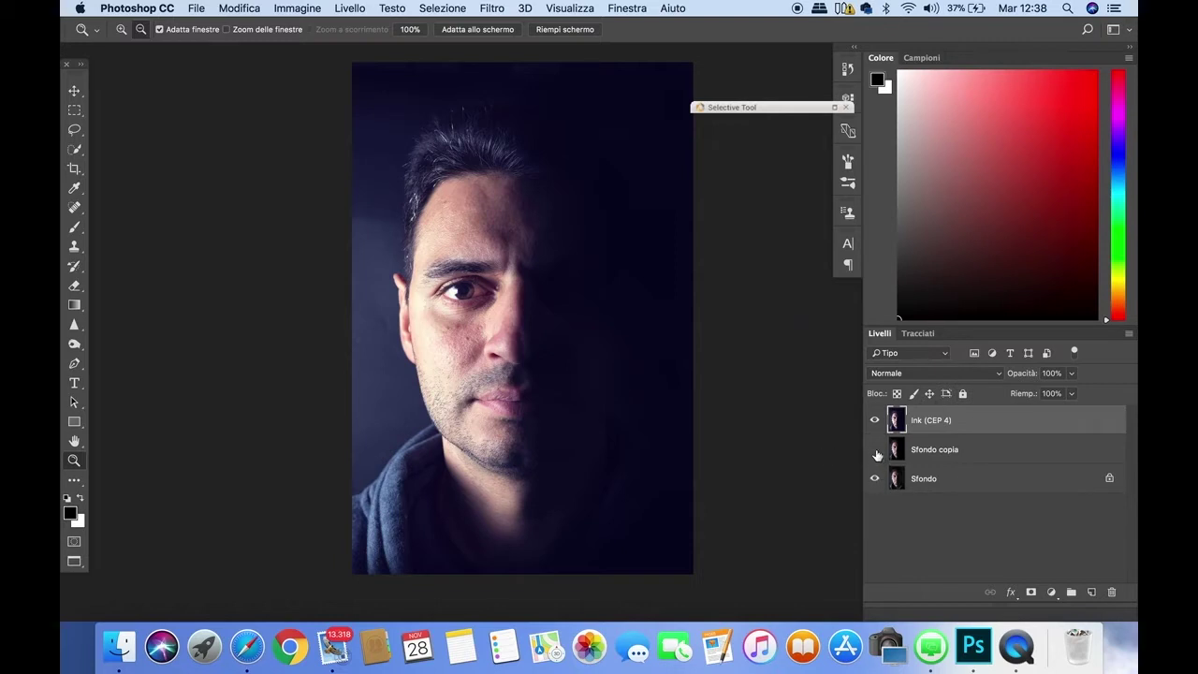
left_click(875, 420)
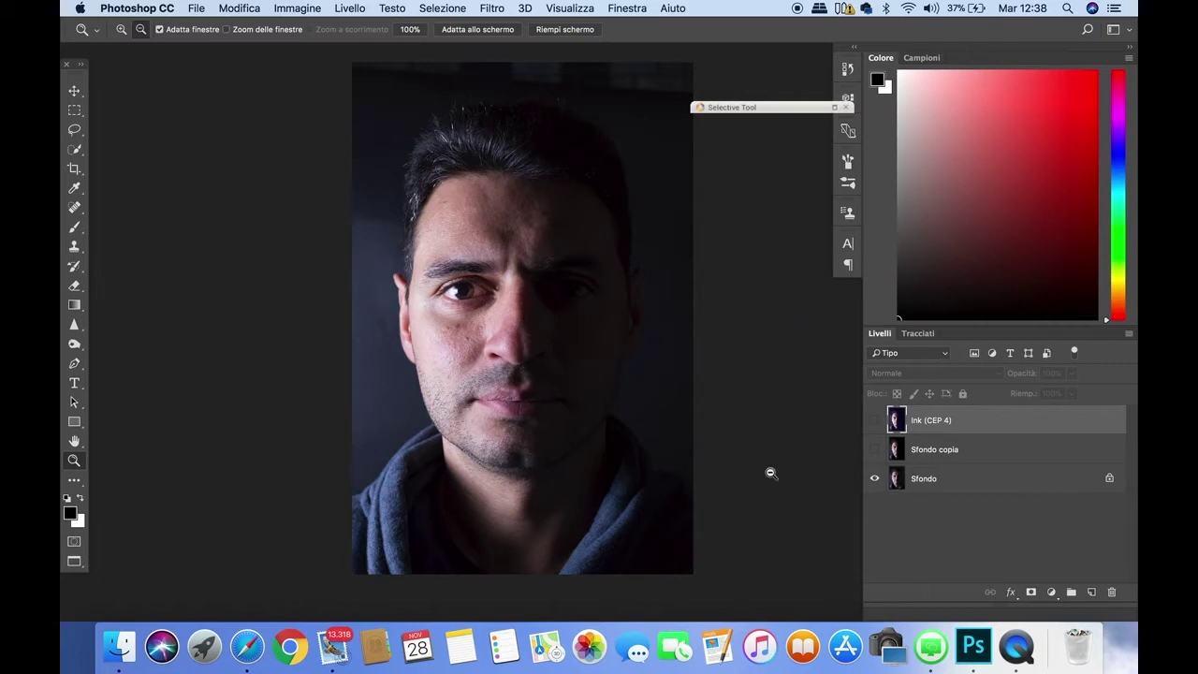
left_click(875, 450)
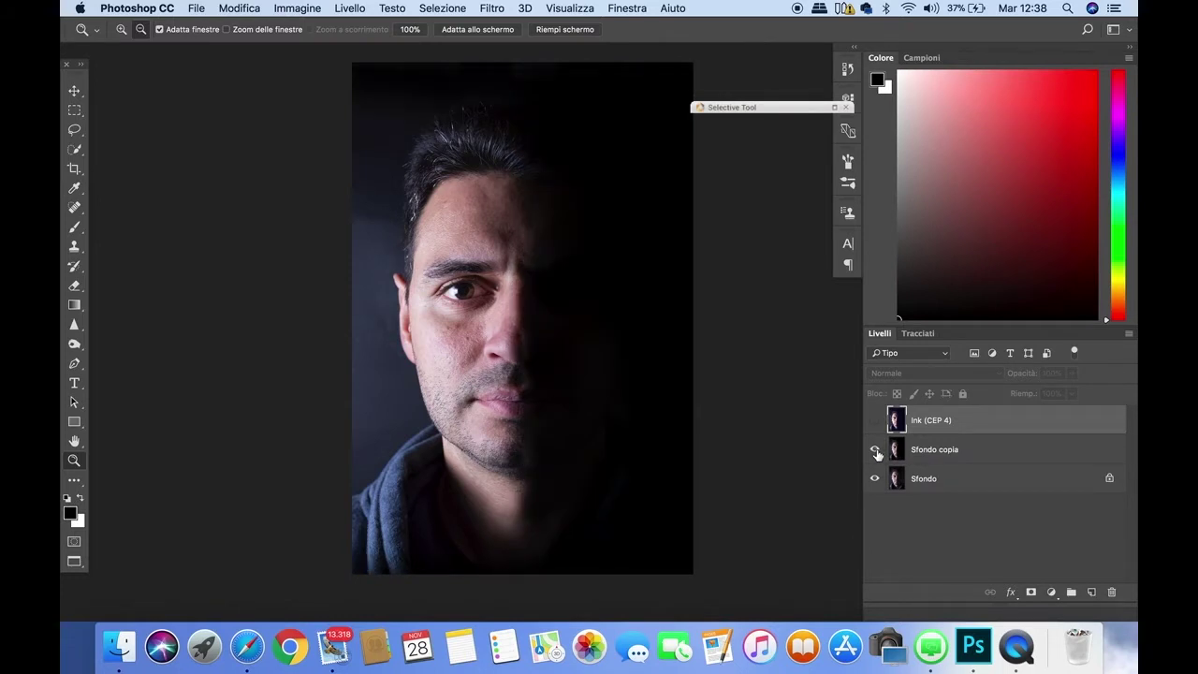
left_click(876, 421)
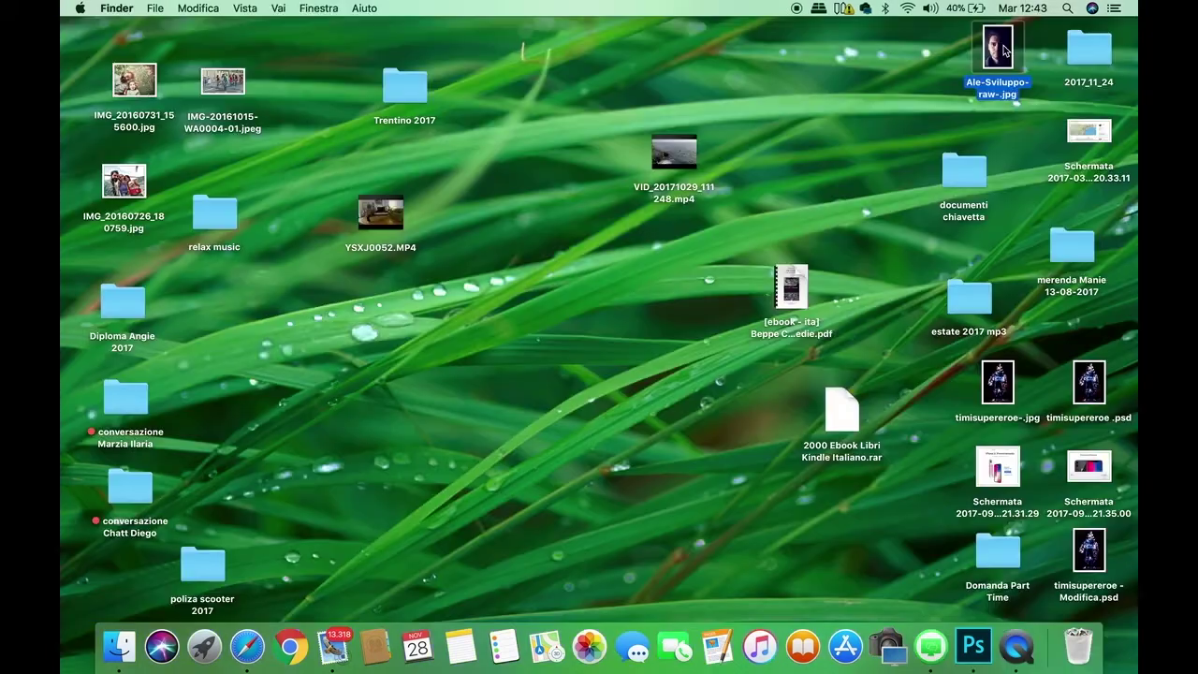
- Open the exported half-shadow portrait JPG from the desktop in Preview and centre its window for viewing
double_click(999, 49)
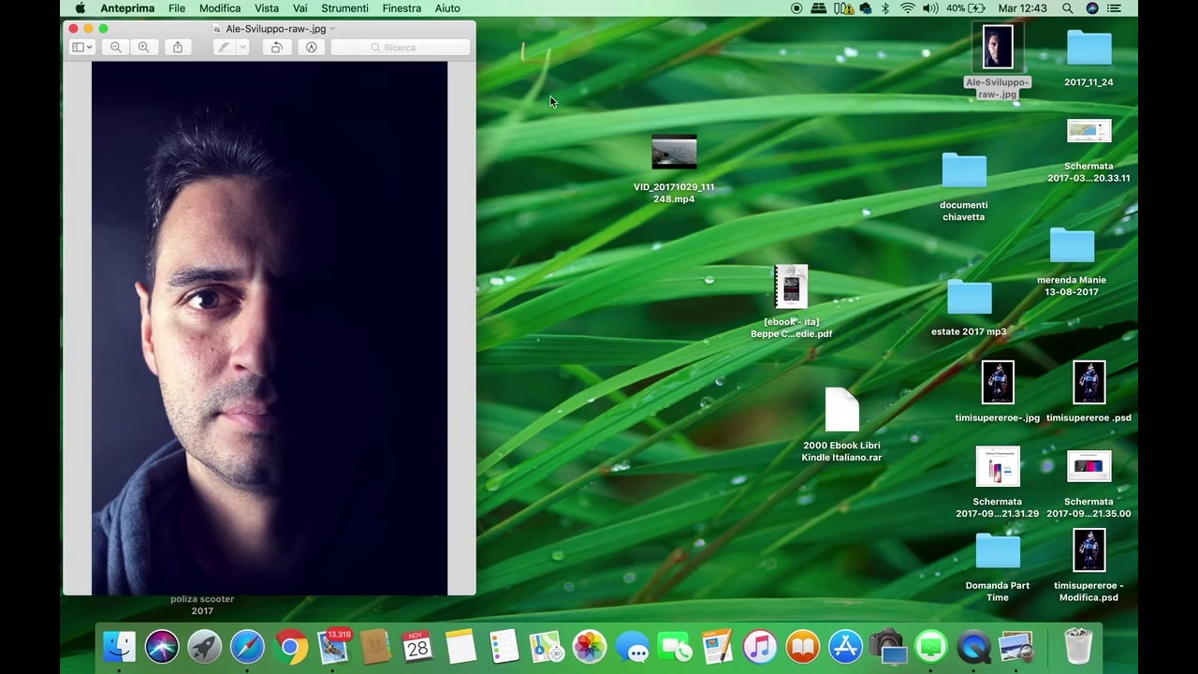
left_click_drag(373, 29, 631, 7)
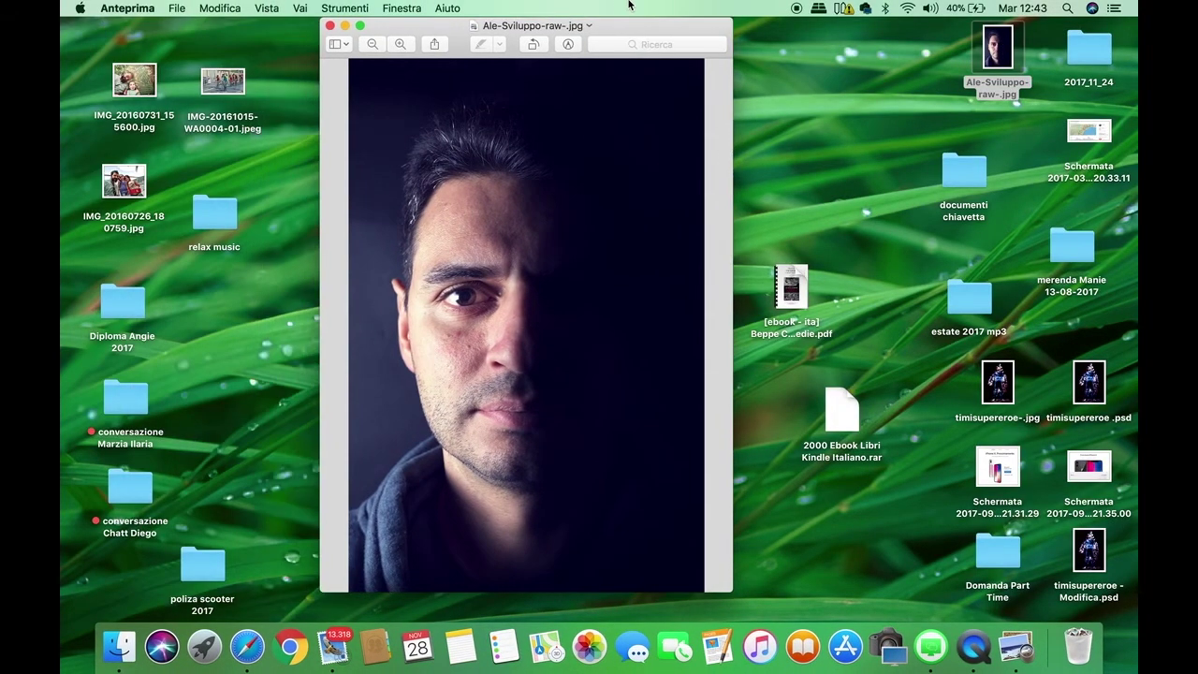